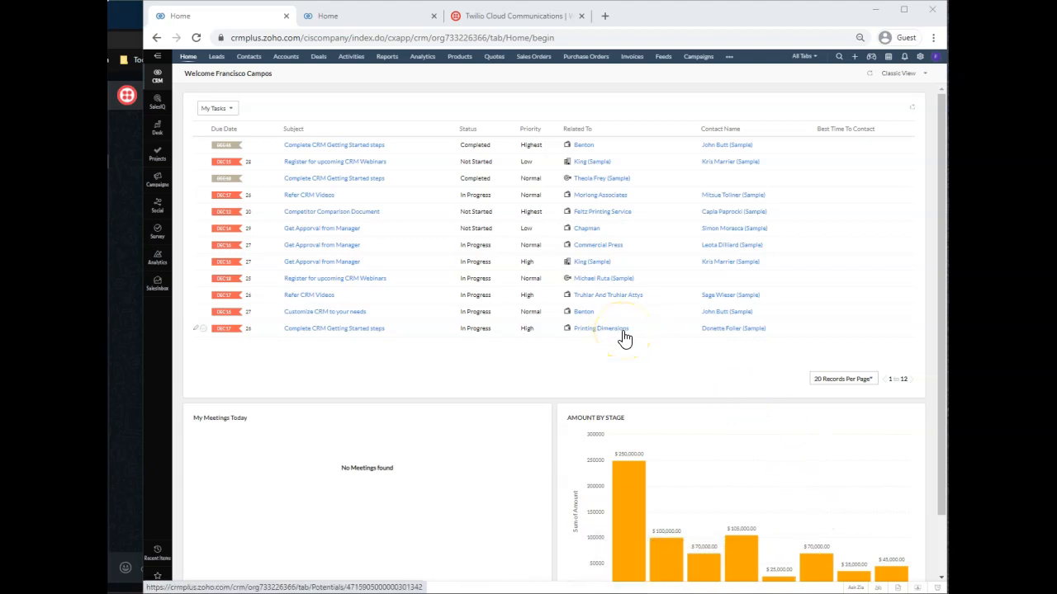
# Switch to the Twilio console and open the Try WhatsApp sandbox page under Programmable Messaging.
pyautogui.click(497, 16)
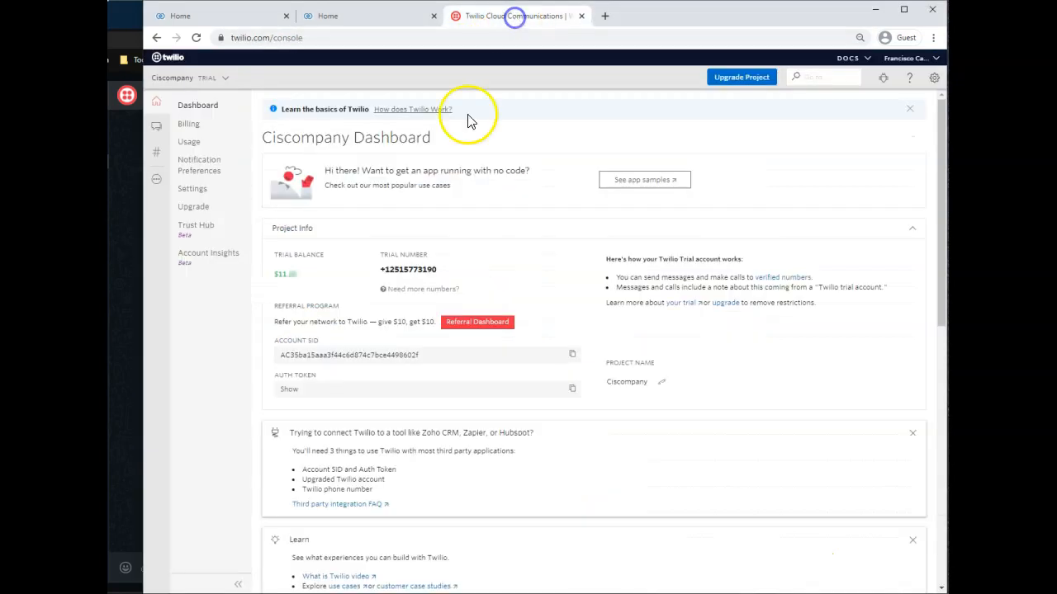
pyautogui.click(471, 160)
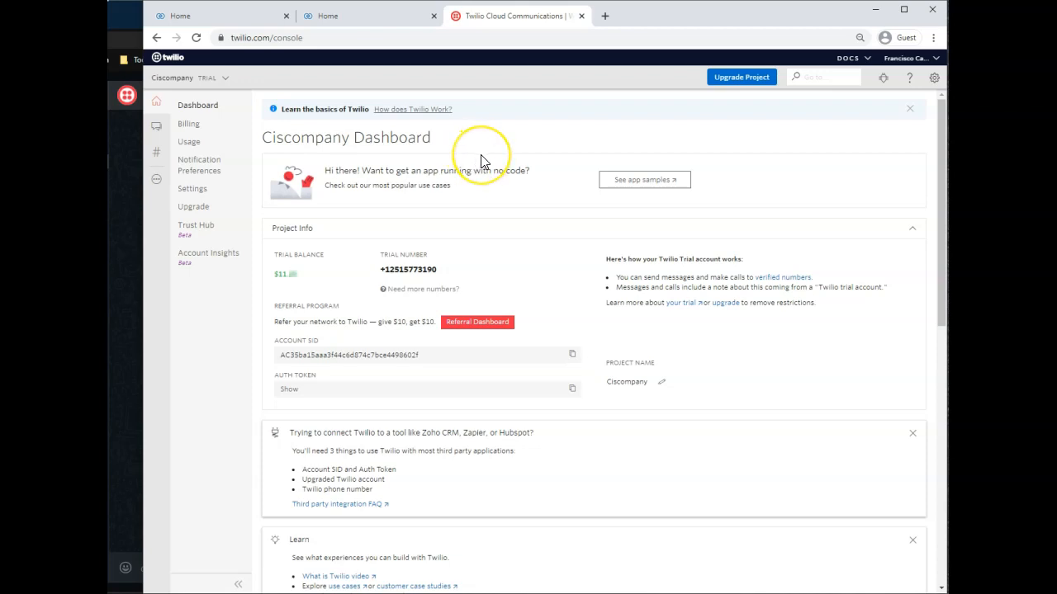
pyautogui.click(484, 157)
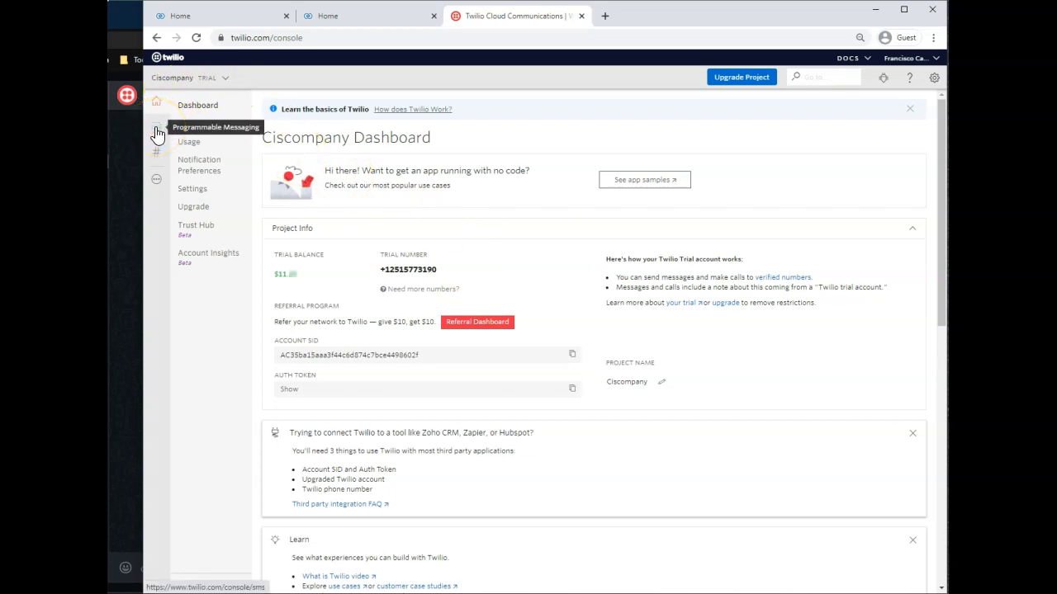
pyautogui.click(156, 179)
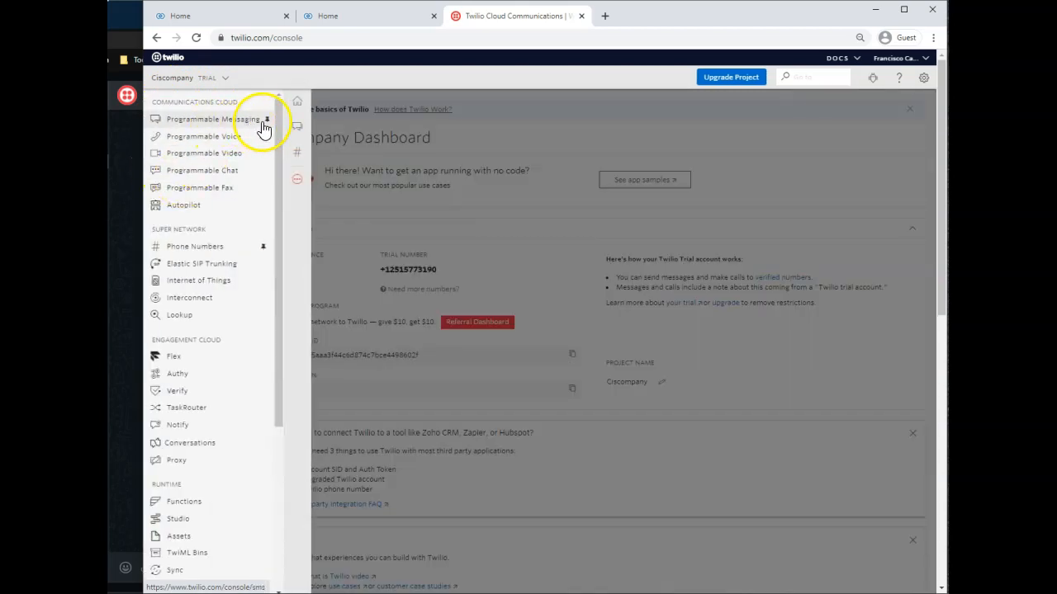
pyautogui.click(204, 128)
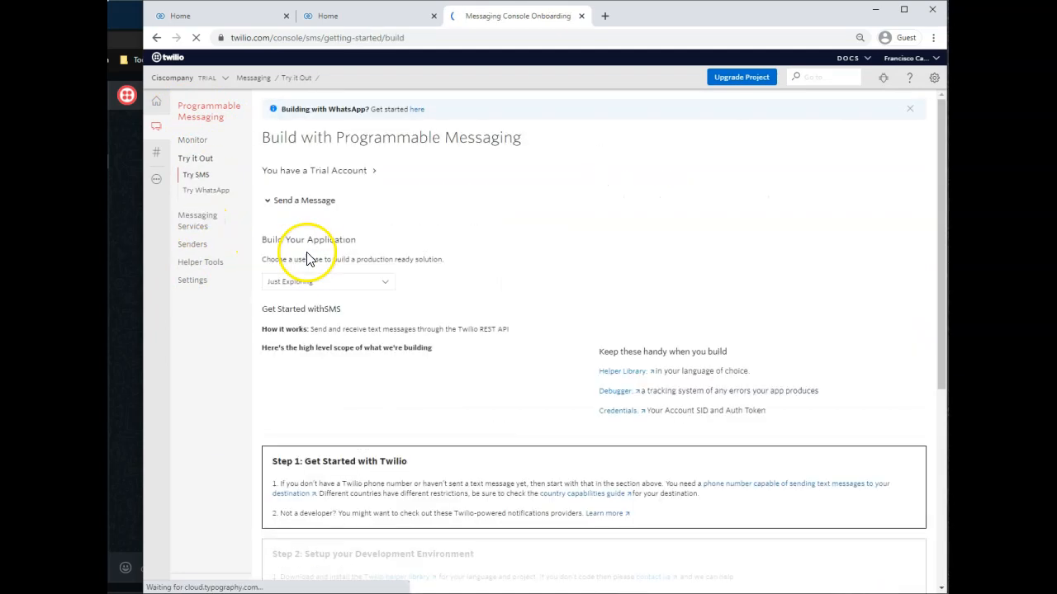
pyautogui.click(213, 193)
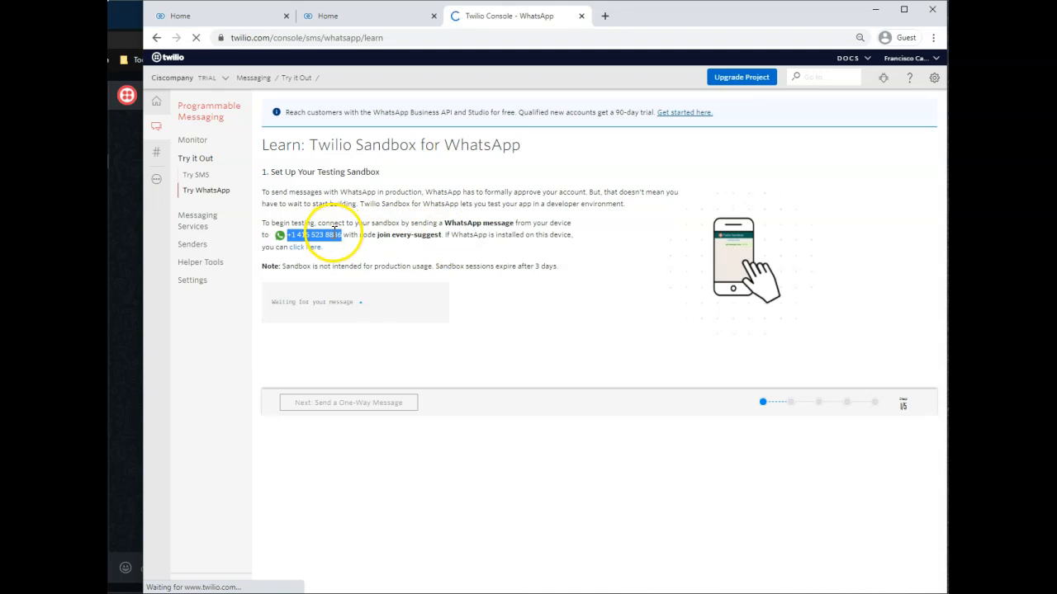
# Copy the sandbox join phrase and send "join every-suggest" to the Ciscompany chat in WhatsApp.
pyautogui.click(442, 234)
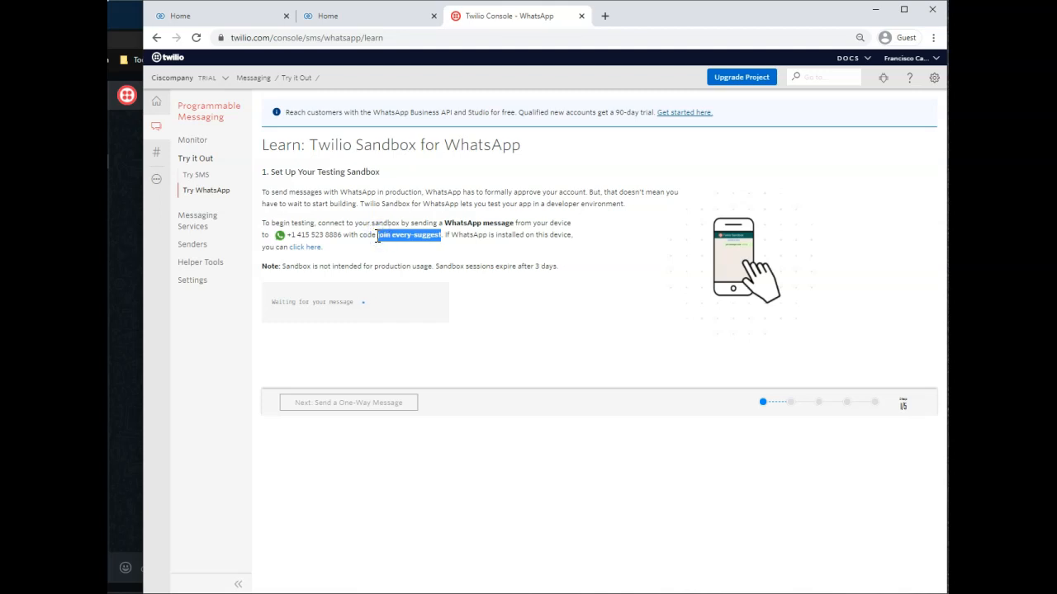
pyautogui.click(123, 263)
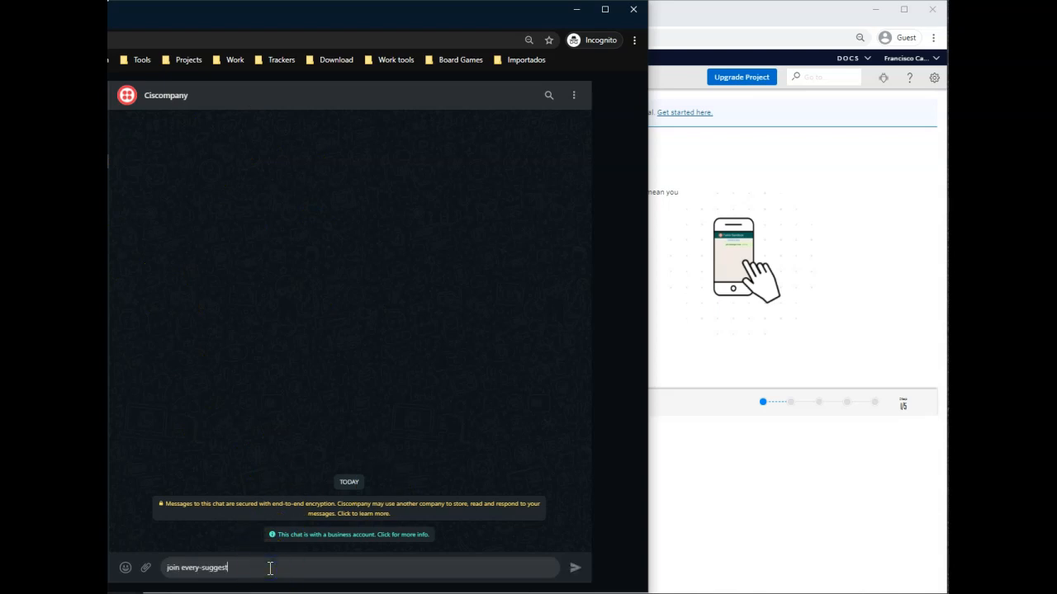
pyautogui.click(575, 569)
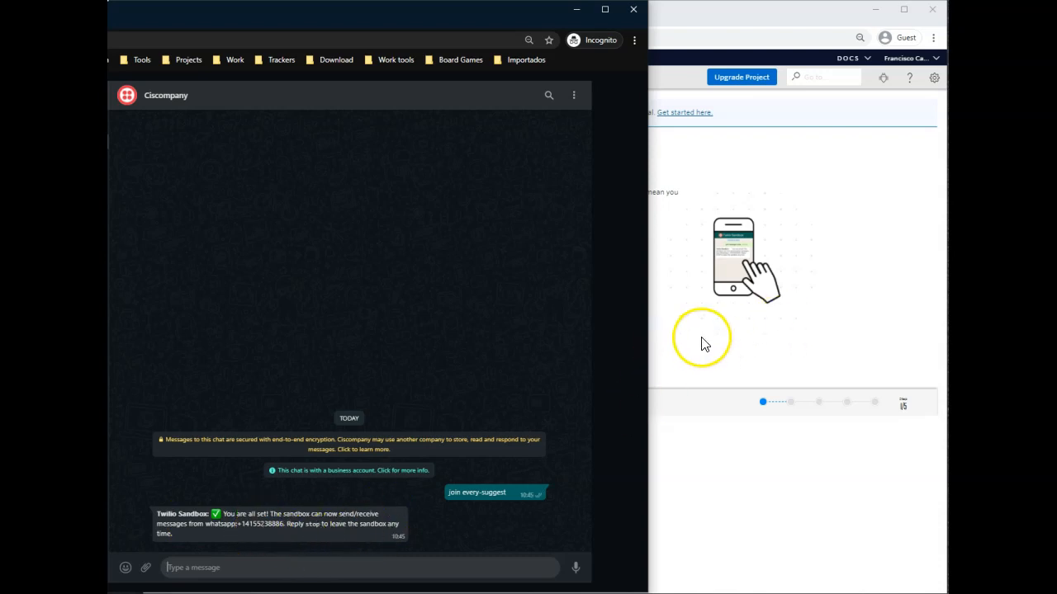
# In the Twilio console, send a one-way WhatsApp message using the Verification Codes template and check its arrival in the chat.
pyautogui.click(734, 20)
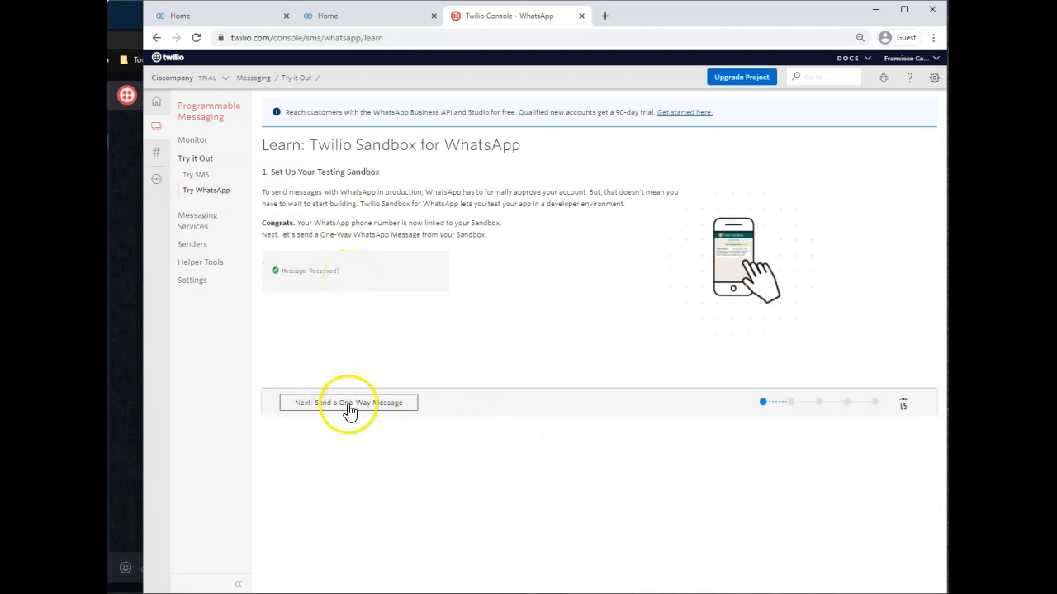
pyautogui.click(382, 407)
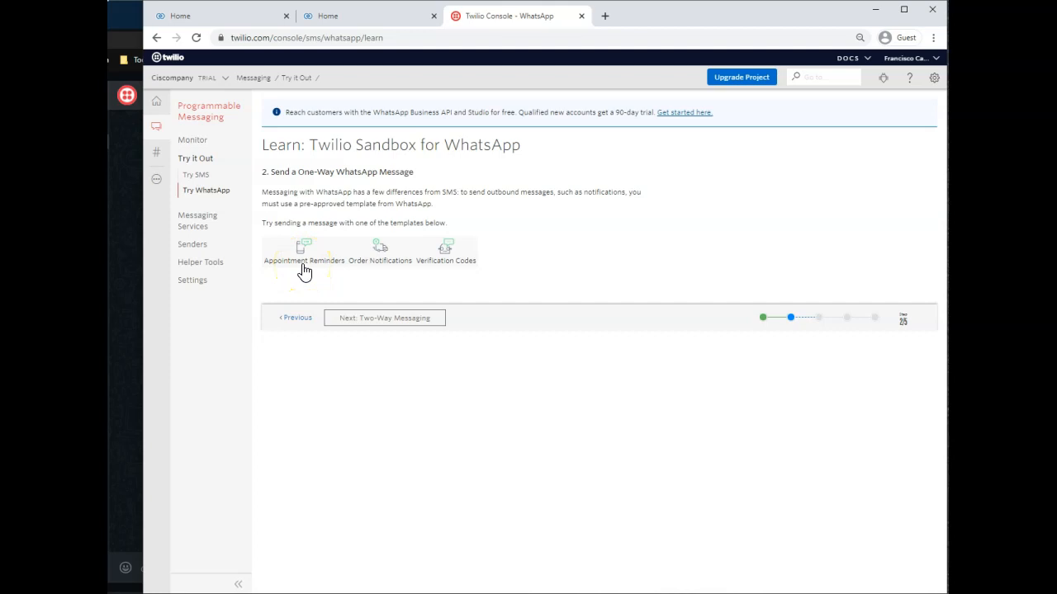
pyautogui.click(444, 254)
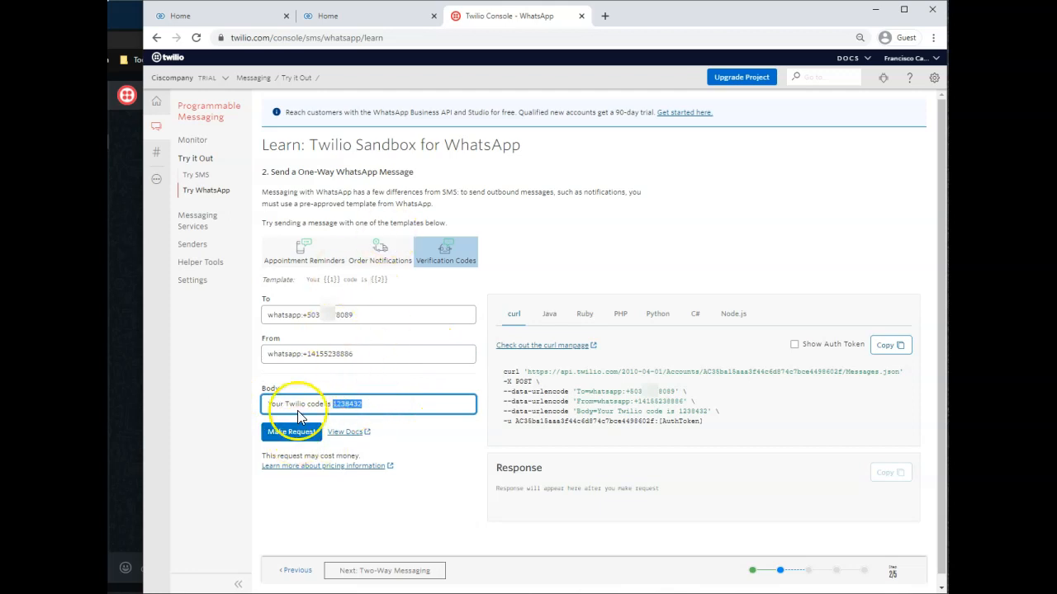
pyautogui.click(289, 432)
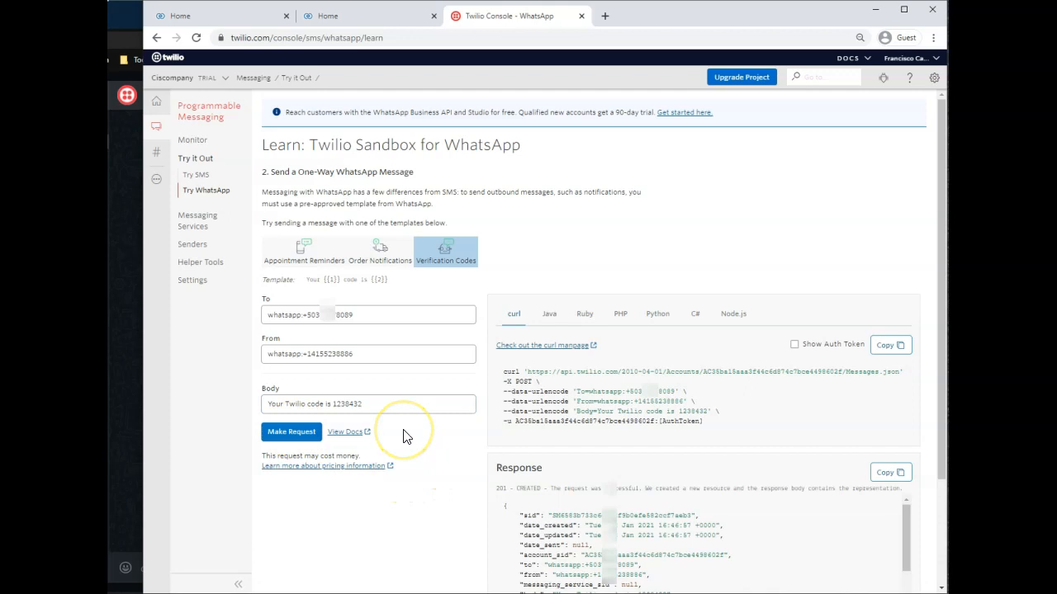
pyautogui.click(122, 350)
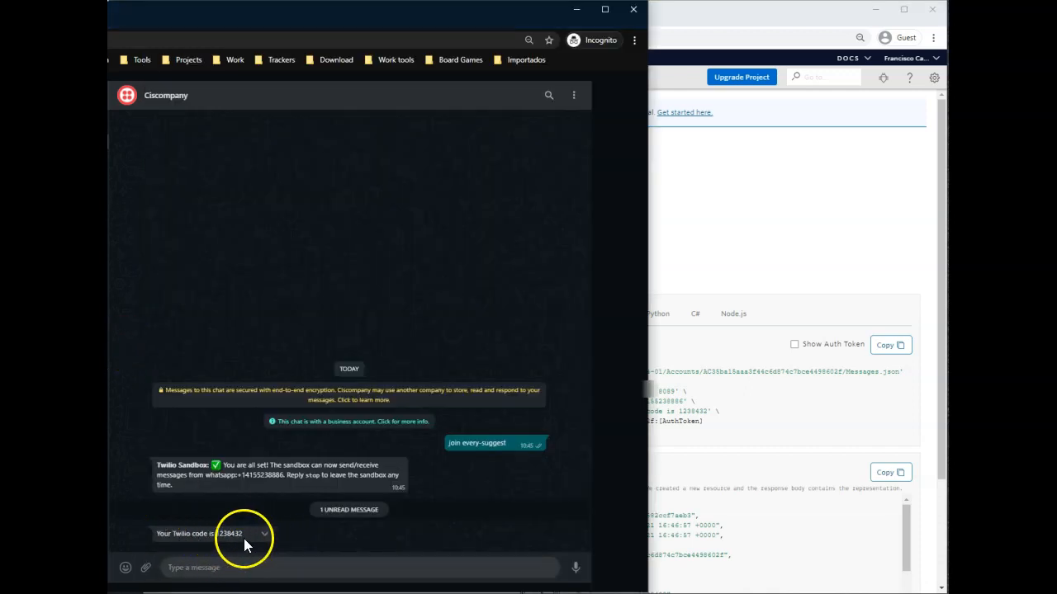
pyautogui.click(745, 195)
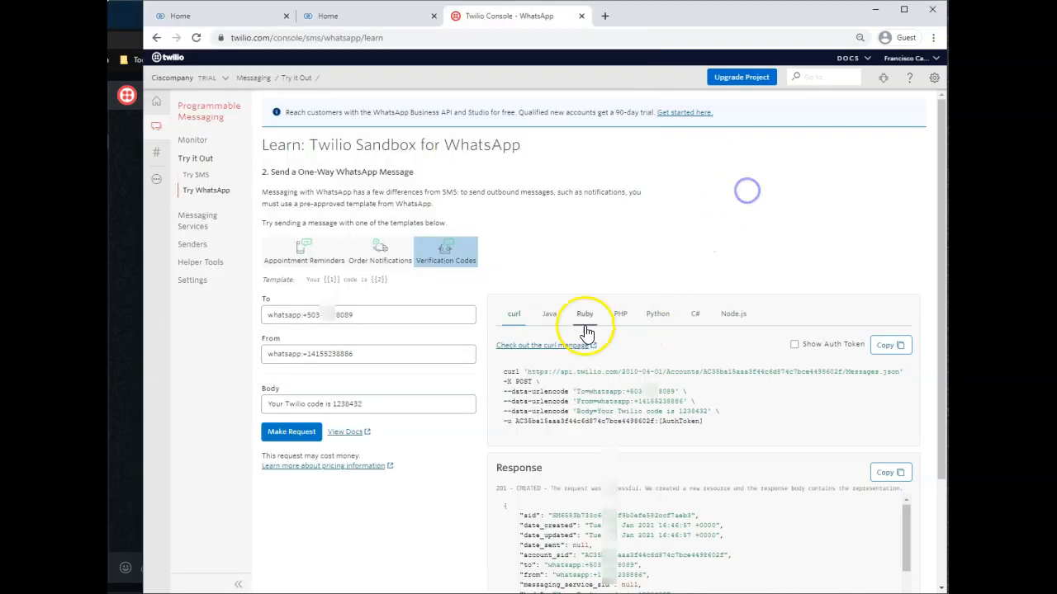
# Advance the sandbox tutorial to Two-Way Messaging and reply "Hello" from the WhatsApp chat.
pyautogui.scroll(-3, 388, 320)
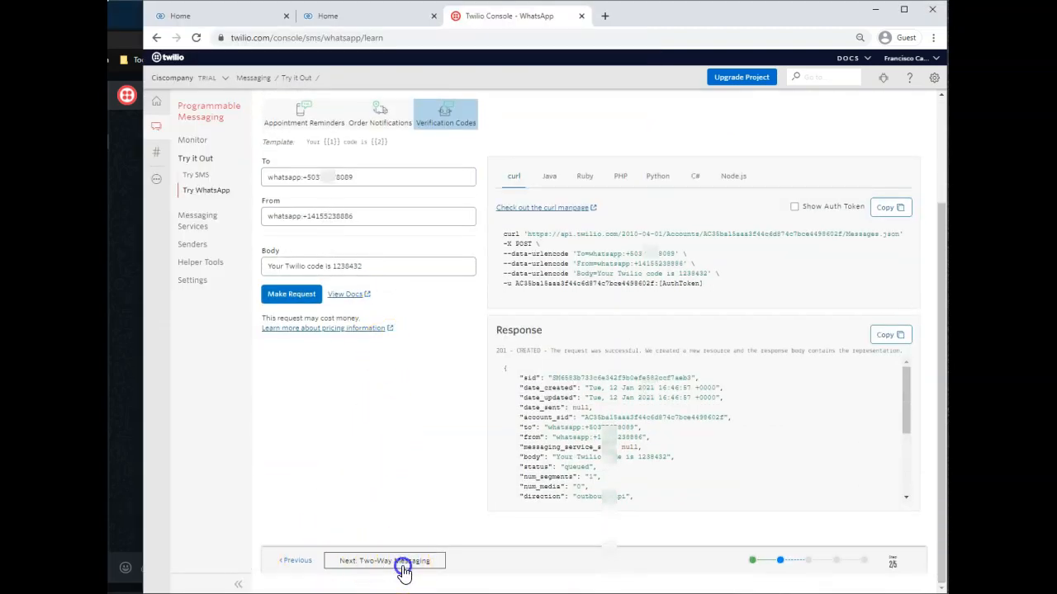
pyautogui.click(401, 569)
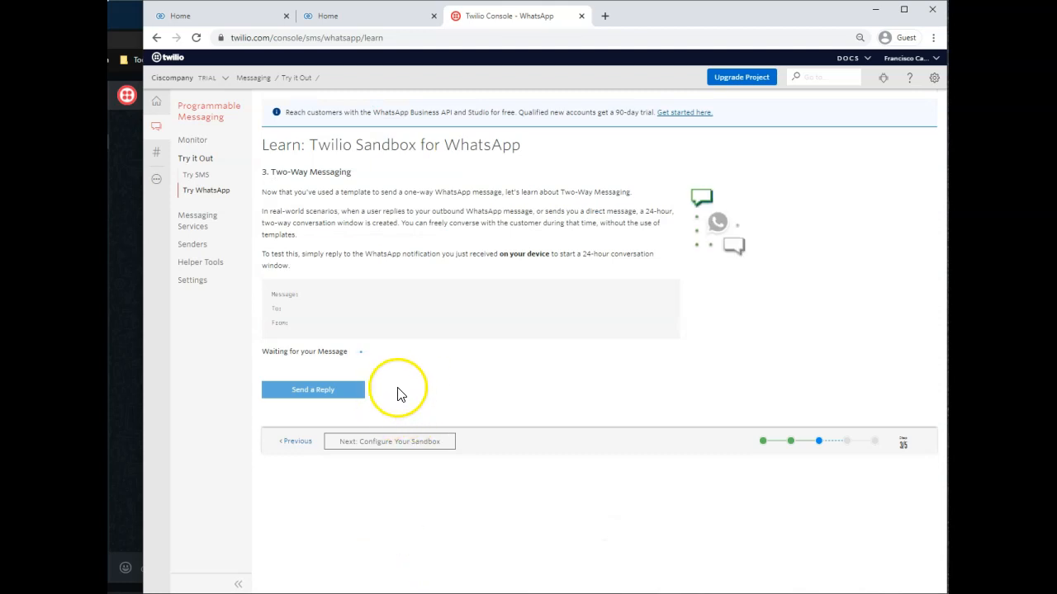
pyautogui.click(128, 426)
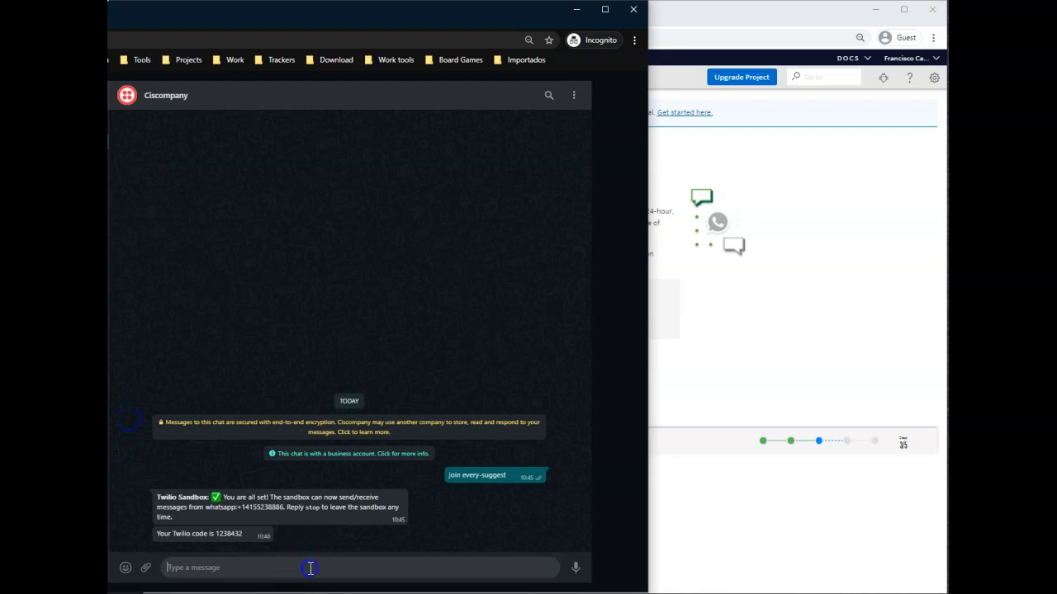
pyautogui.press('Return')
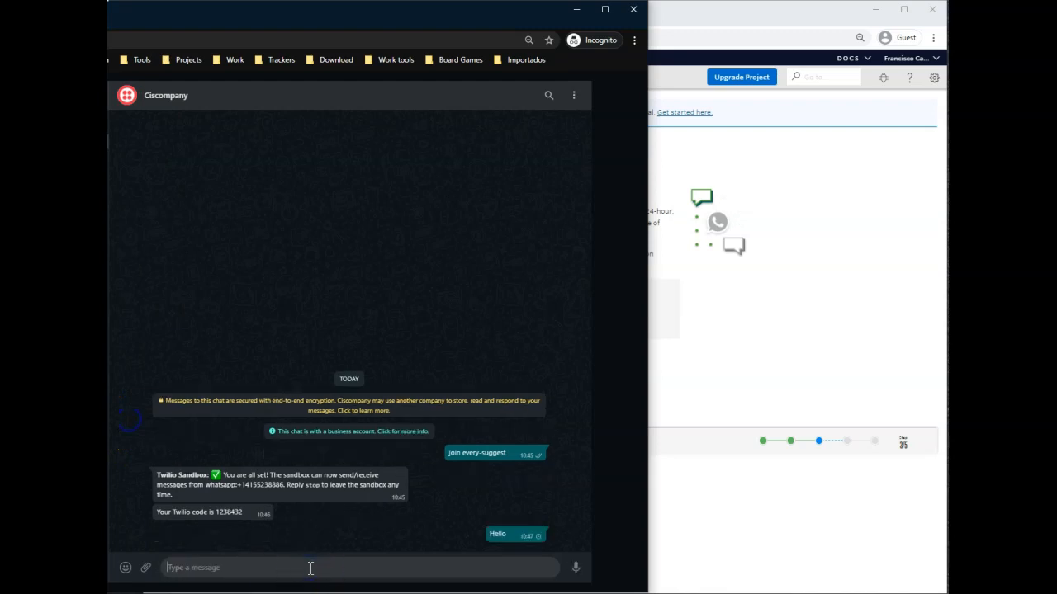
pyautogui.click(781, 299)
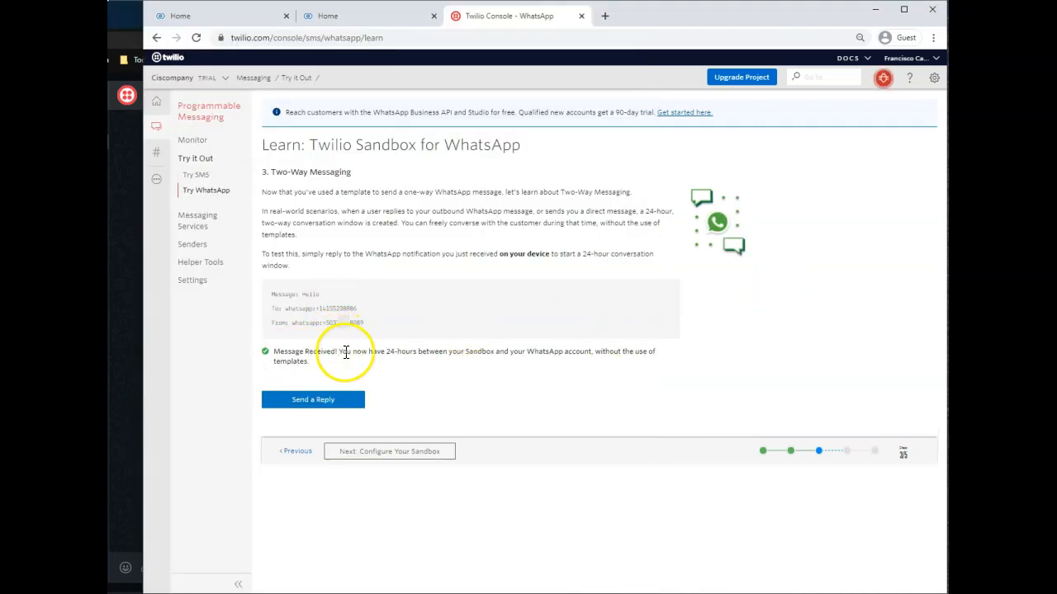
# Send the reply "Hello! How are you today?" from the sandbox and check that it arrives in the WhatsApp chat.
pyautogui.click(315, 402)
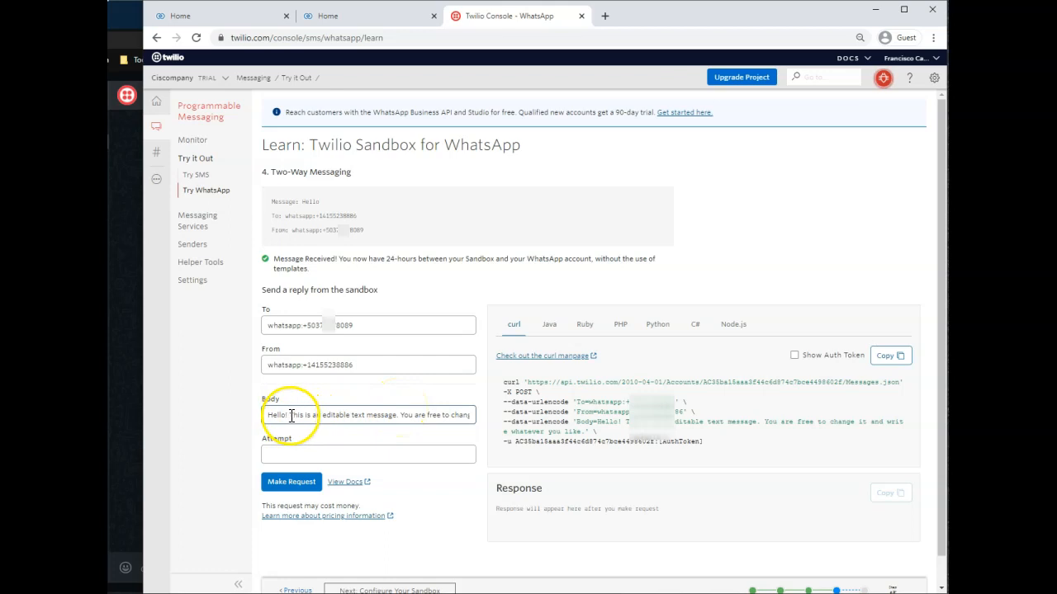
pyautogui.moveTo(291, 417); pyautogui.dragTo(499, 419)
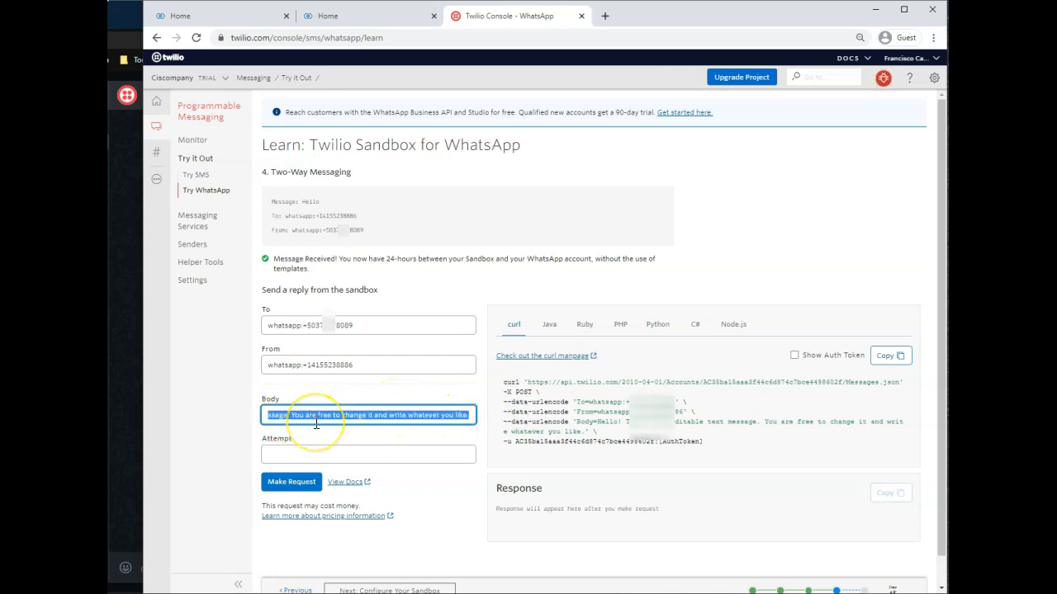
pyautogui.write('How are you today?')
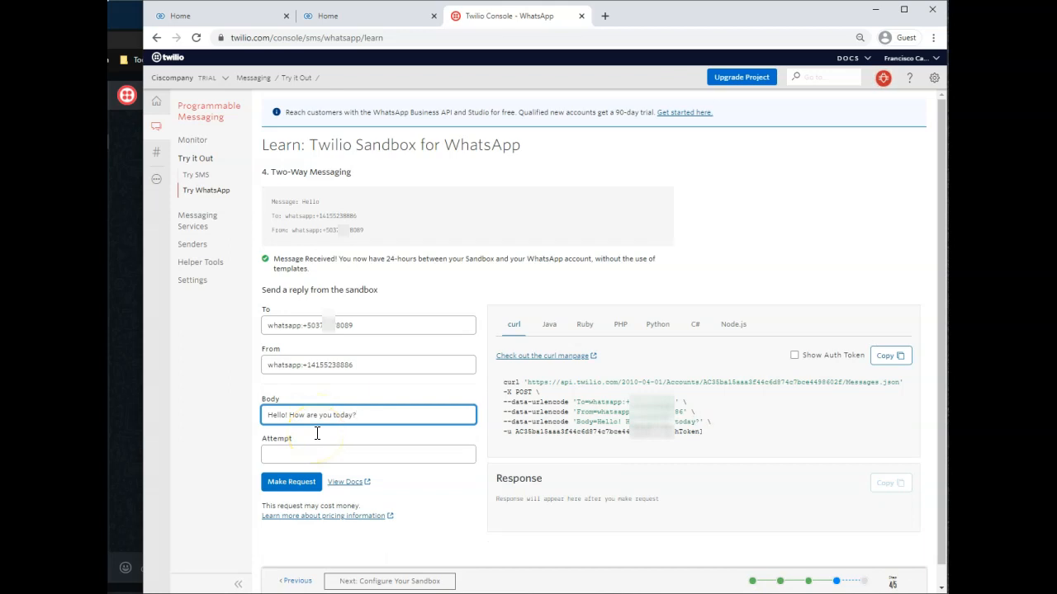
pyautogui.click(284, 482)
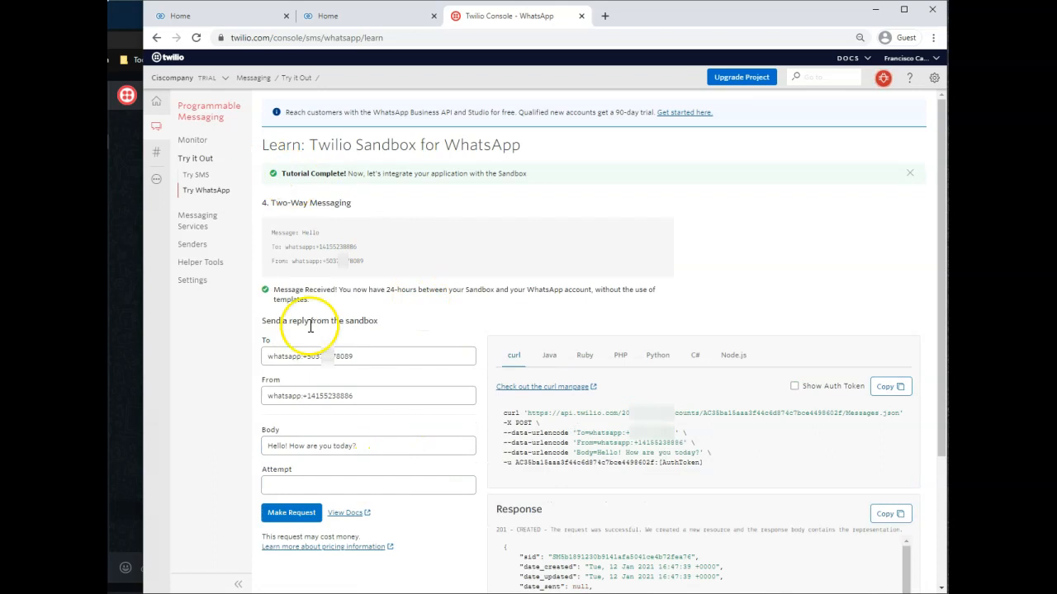
pyautogui.click(134, 383)
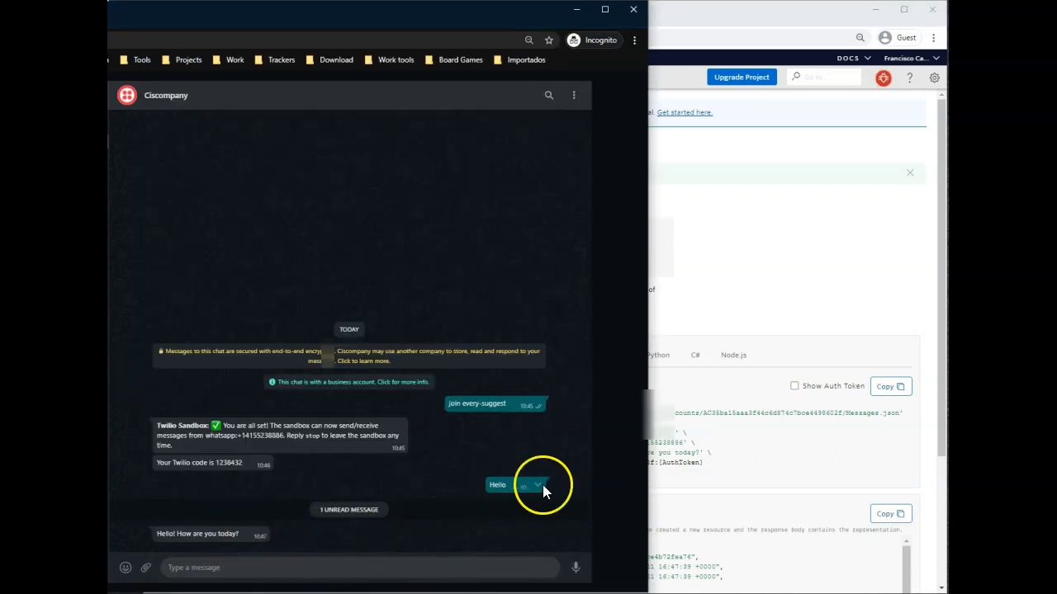
pyautogui.click(809, 262)
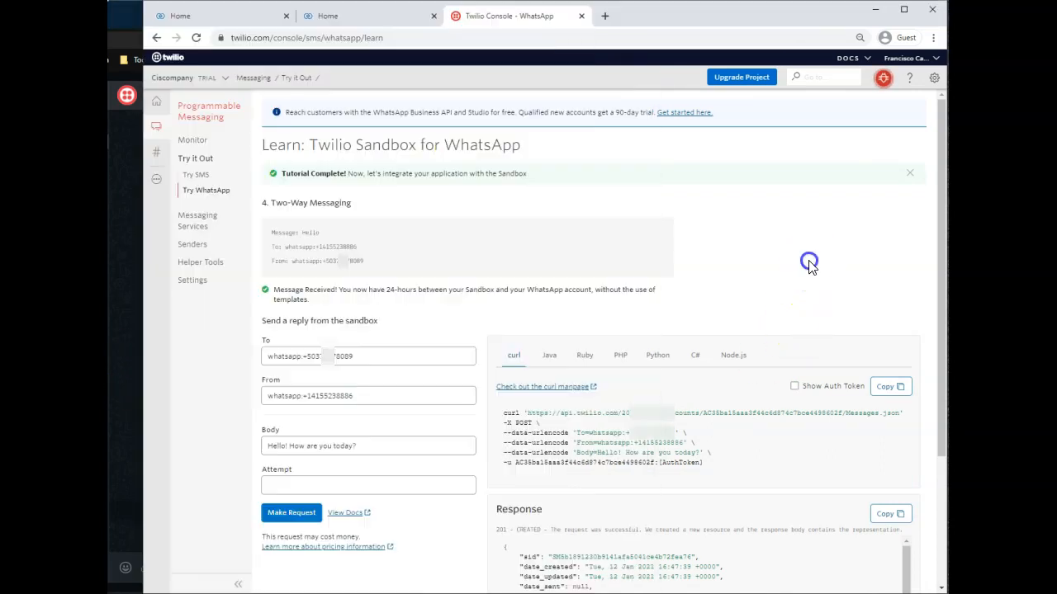
# Continue from the tutorial to the WhatsApp sandbox configuration page.
pyautogui.scroll(-2, 429, 433)
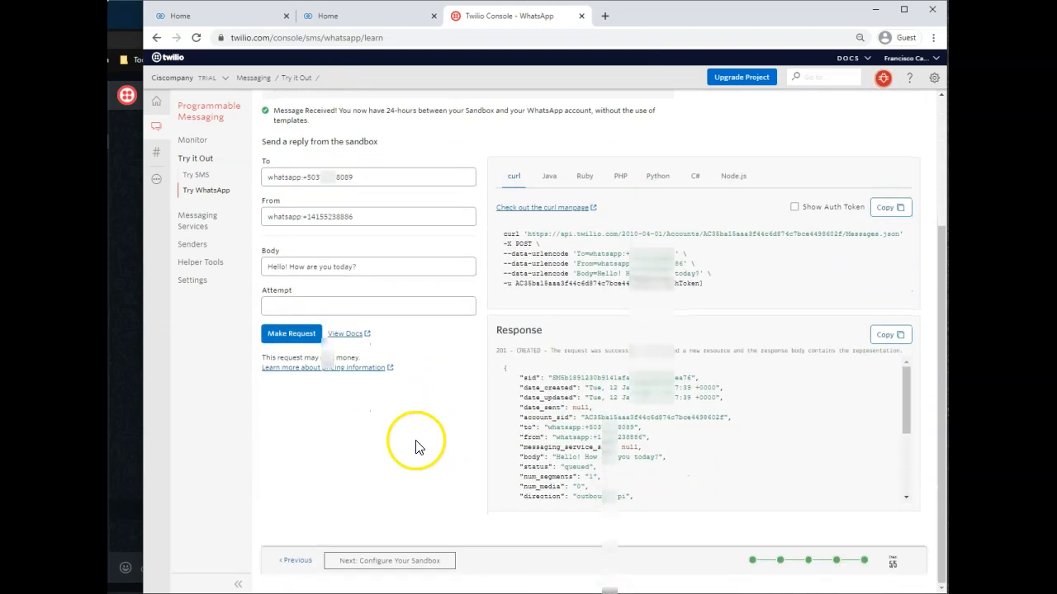
pyautogui.click(405, 561)
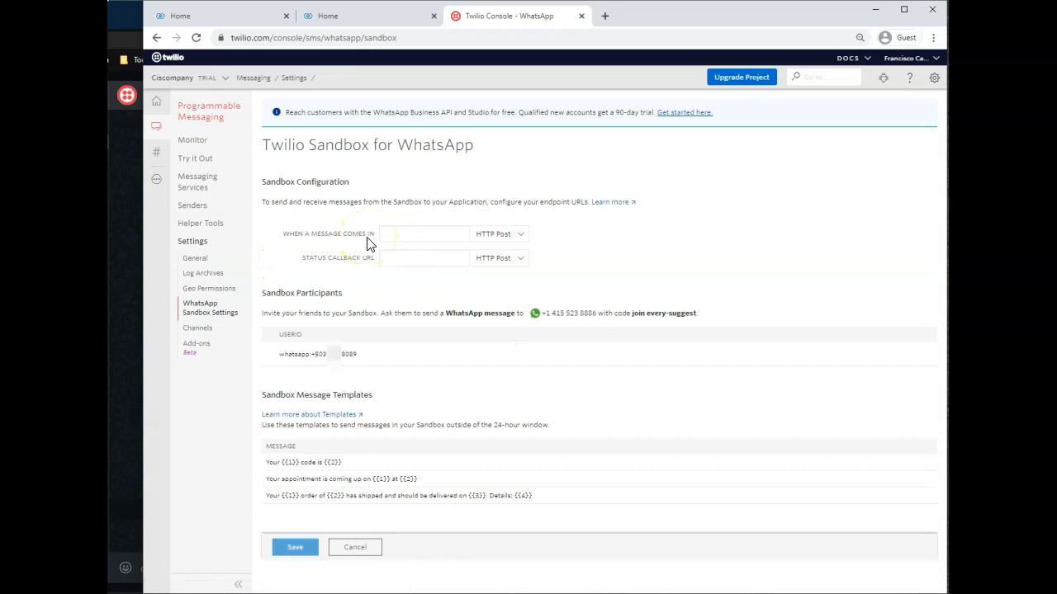
pyautogui.click(354, 246)
# Switch to Zoho CRM, open the installed Twilio SMS Extension's settings and copy its webhook URL.
pyautogui.click(216, 19)
pyautogui.click(920, 58)
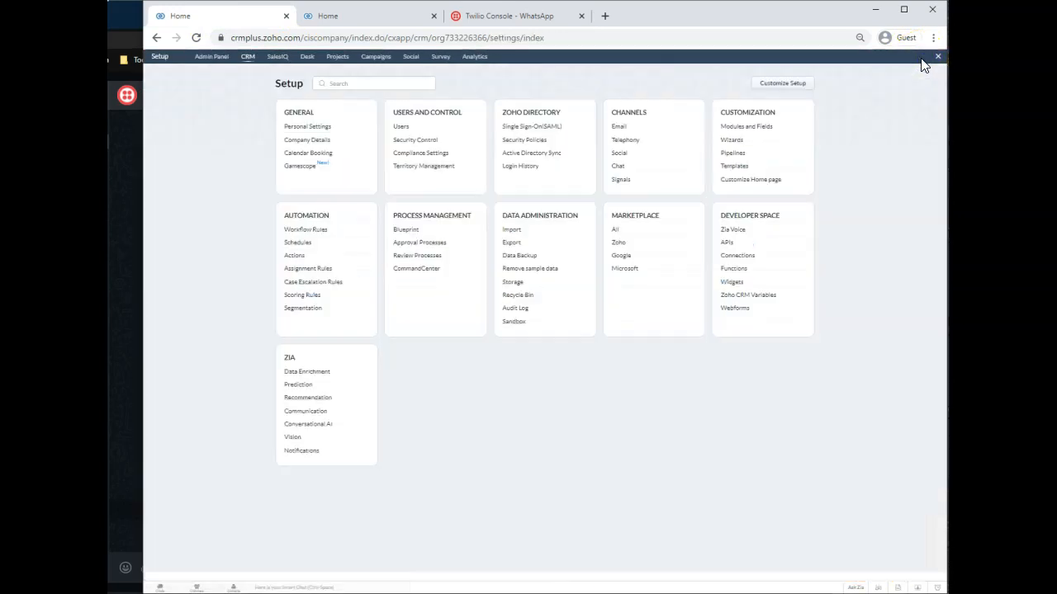
pyautogui.click(618, 230)
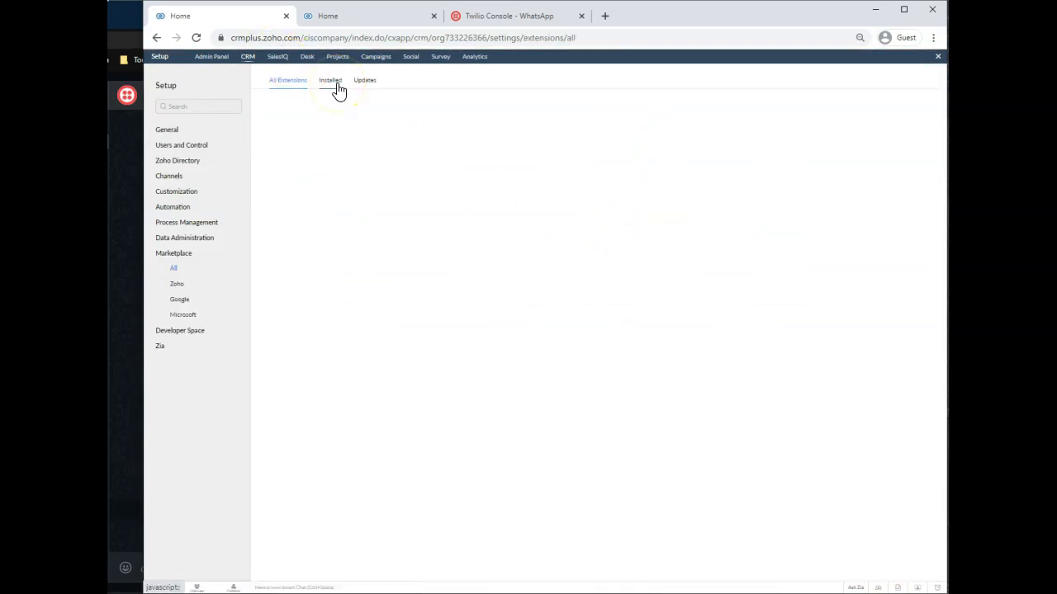
pyautogui.click(332, 80)
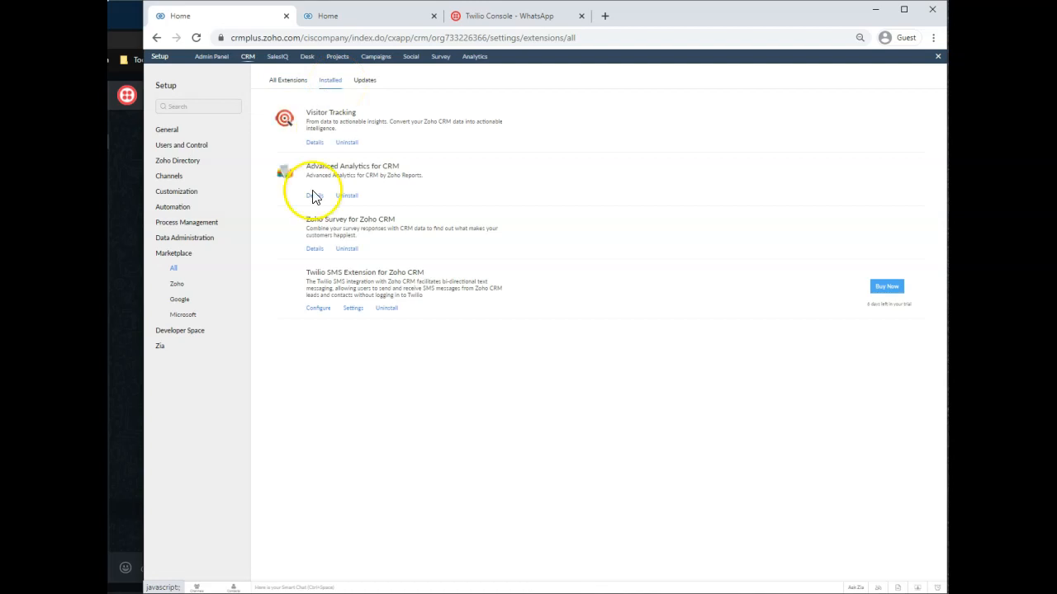
pyautogui.click(353, 308)
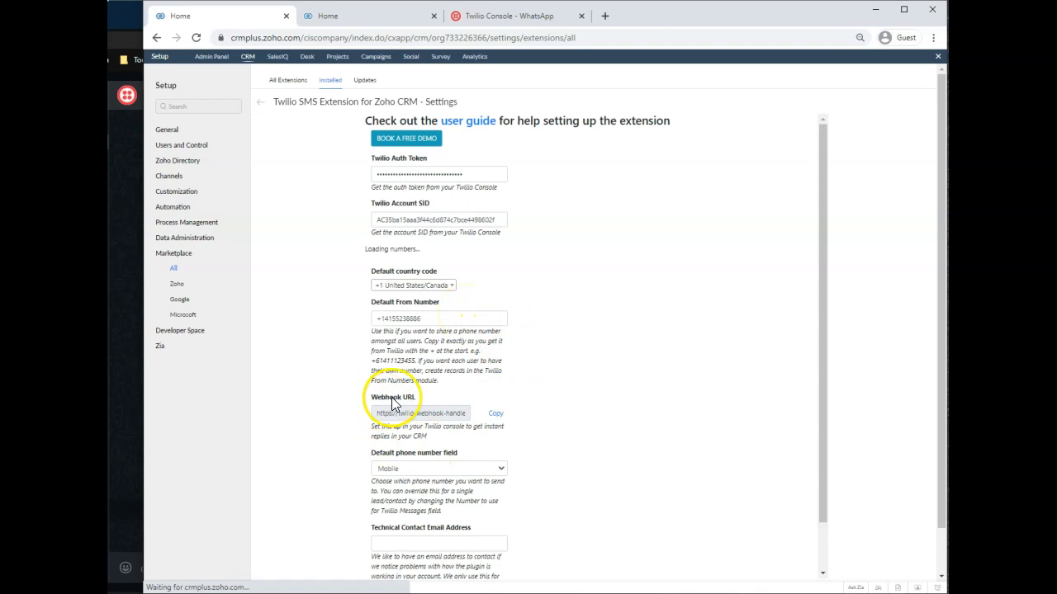
pyautogui.click(499, 453)
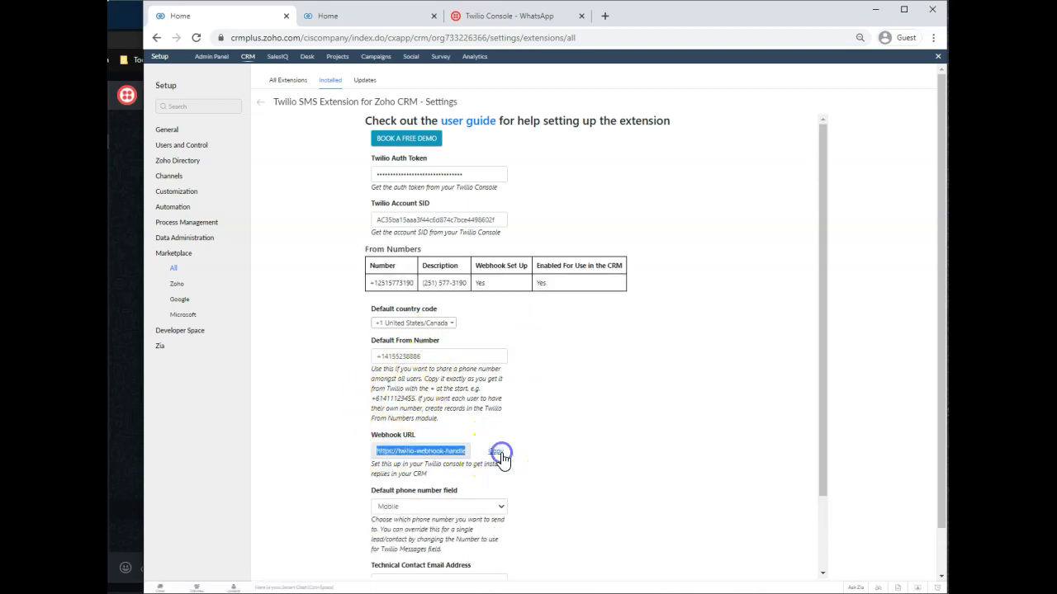
# Switch to the Twilio Console, paste the webhook URL into both the incoming-message and status callback fields, and save the sandbox configuration.
pyautogui.click(525, 21)
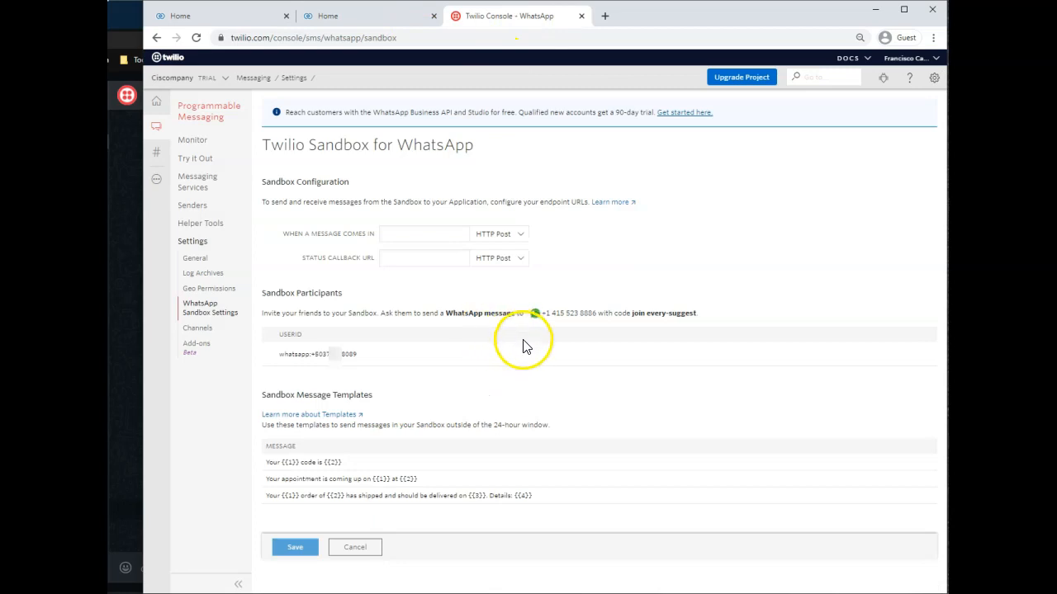
pyautogui.click(421, 232)
pyautogui.hotkey('ctrl', 'v')
pyautogui.click(408, 255)
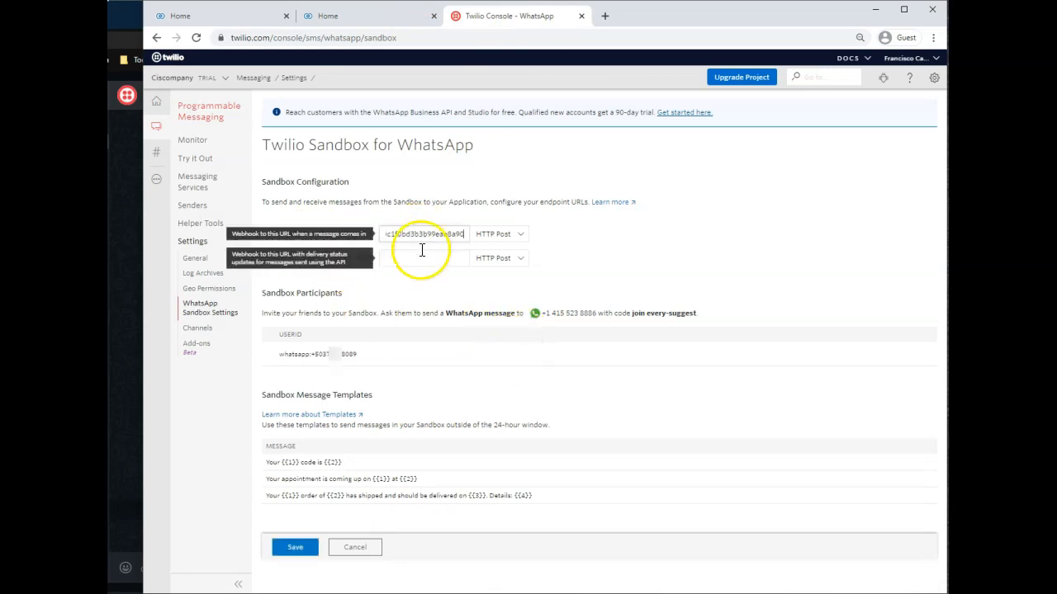
pyautogui.hotkey('ctrl', 'v')
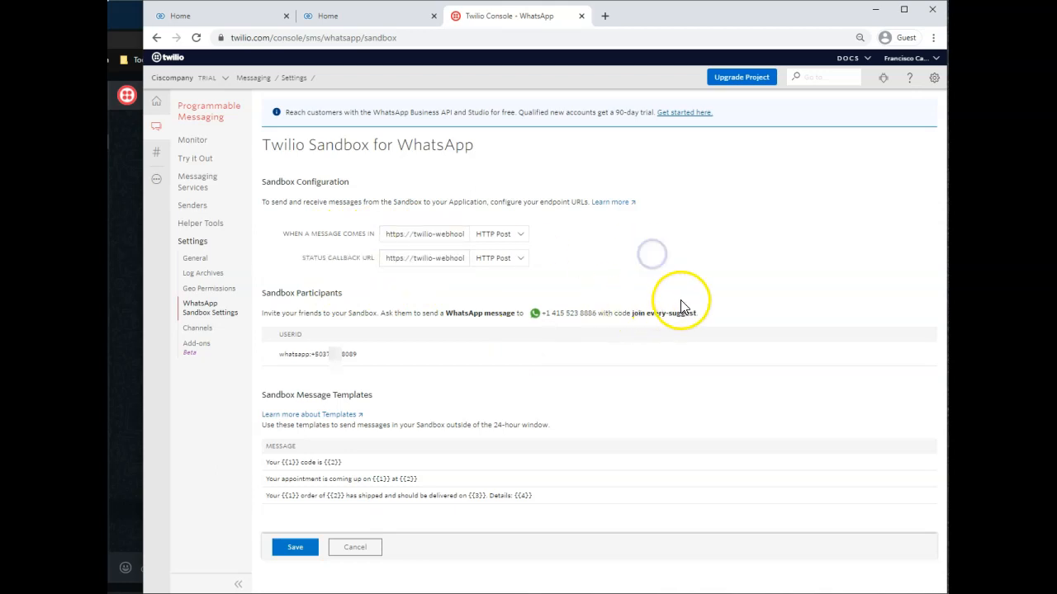
pyautogui.click(312, 546)
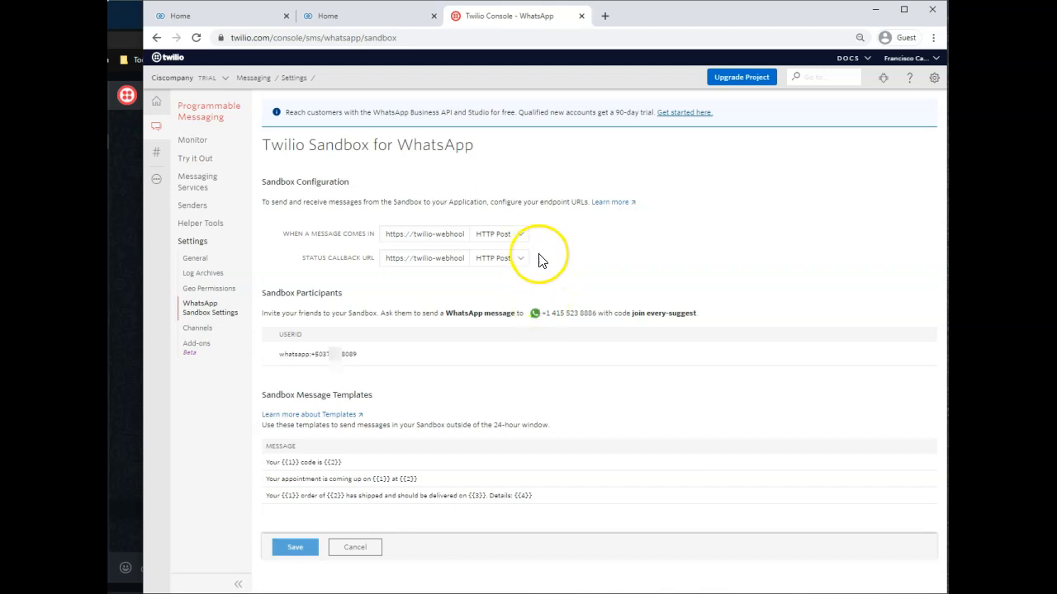
# Switch to Zoho CRM, start a new lead with company "Test Lead", and enter the lead's first and last name.
pyautogui.click(252, 23)
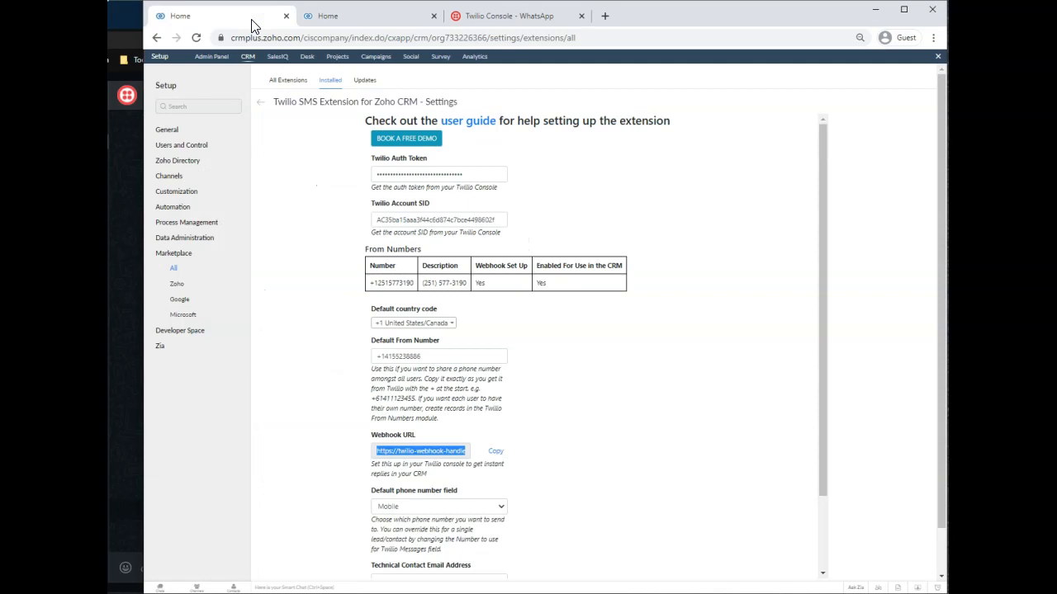
pyautogui.click(393, 18)
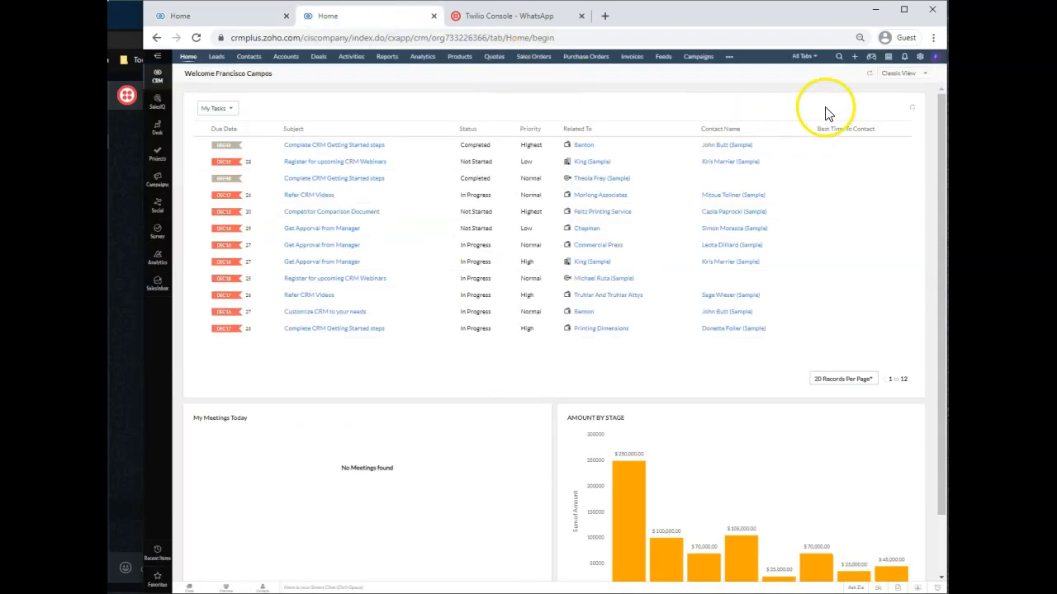
pyautogui.click(214, 58)
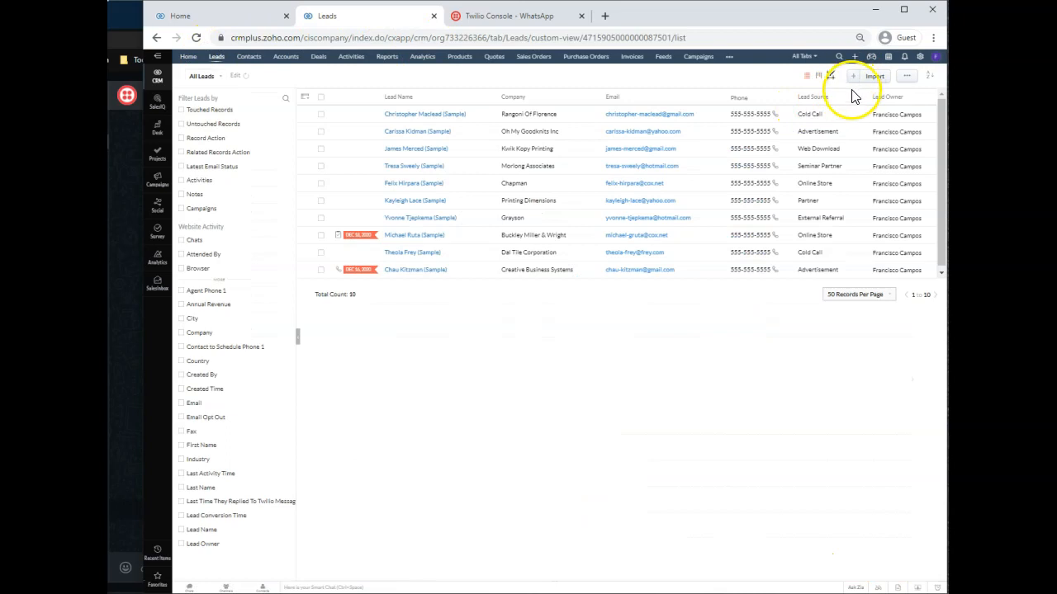
pyautogui.click(852, 78)
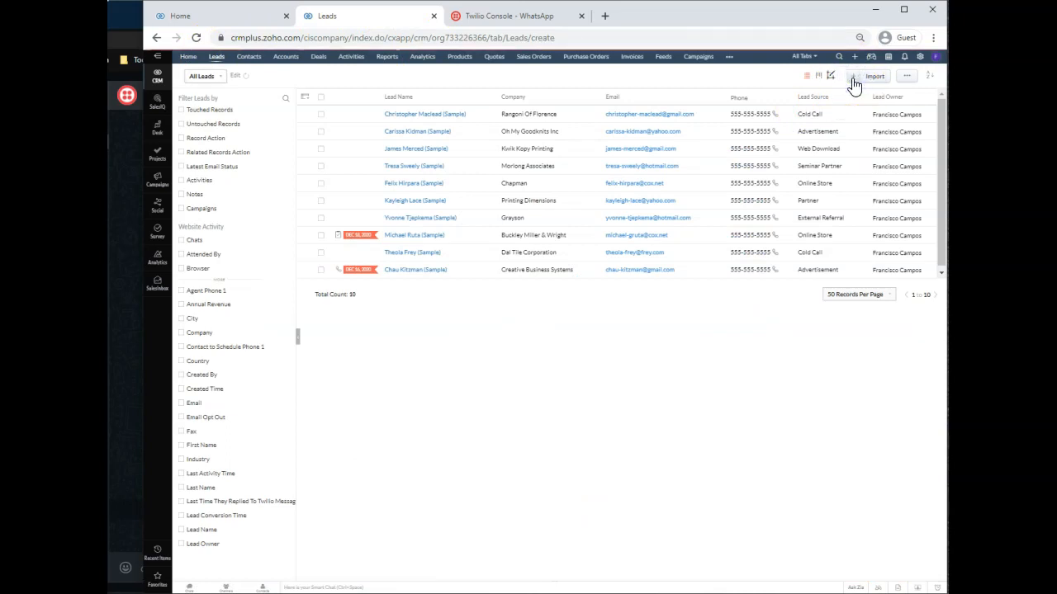
pyautogui.click(631, 192)
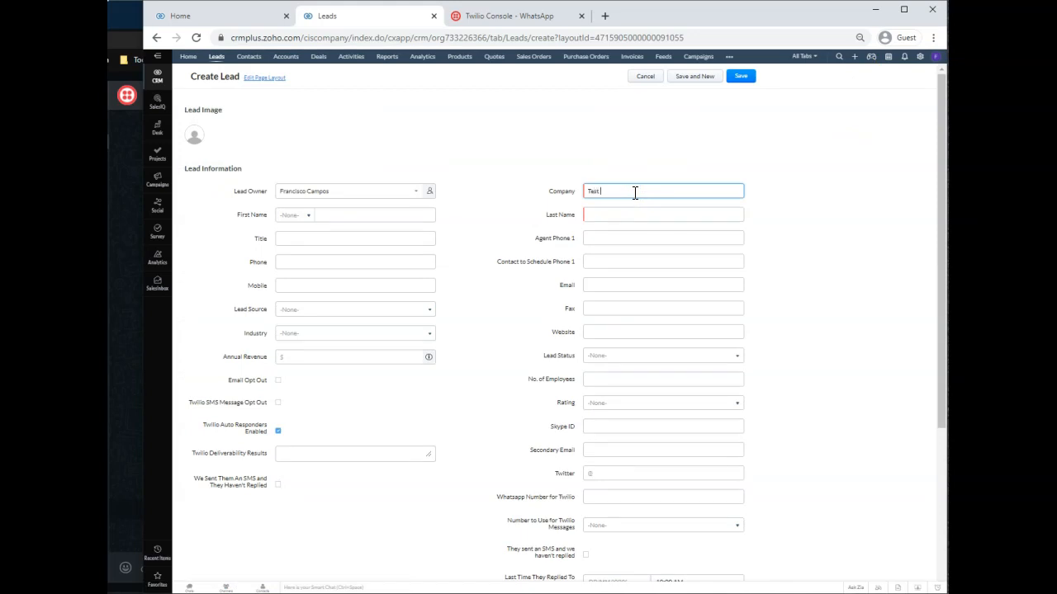
pyautogui.click(389, 211)
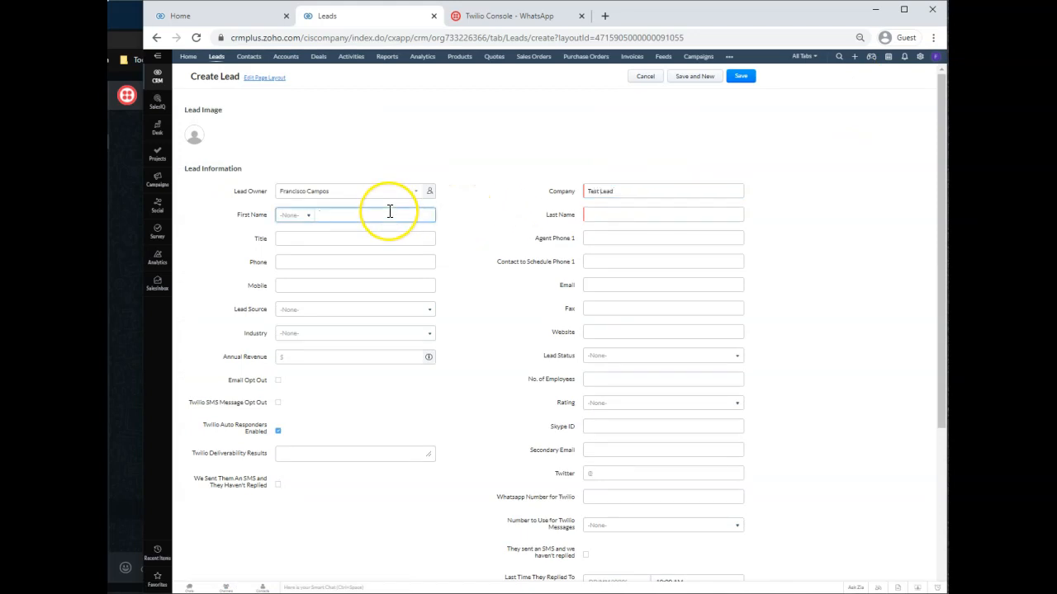
pyautogui.press('Tab')
pyautogui.write('Smith')
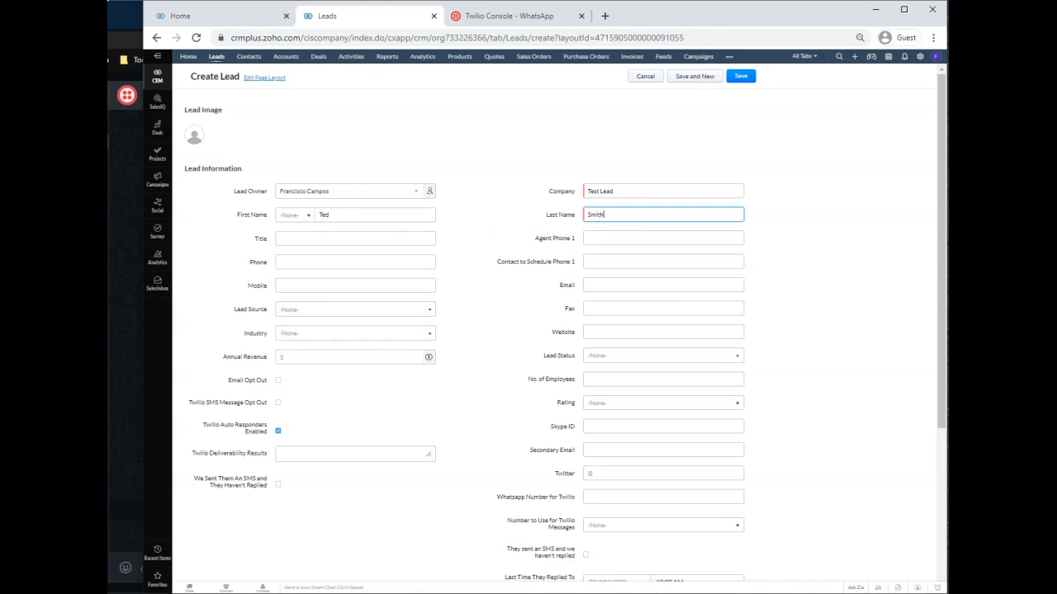
# Enter the lead's phone number as Mobile and Whatsapp Number for Twilio, choose Whatsapp Number for Twilio messages, and save the lead.
pyautogui.hotkey('alt', 'Tab')
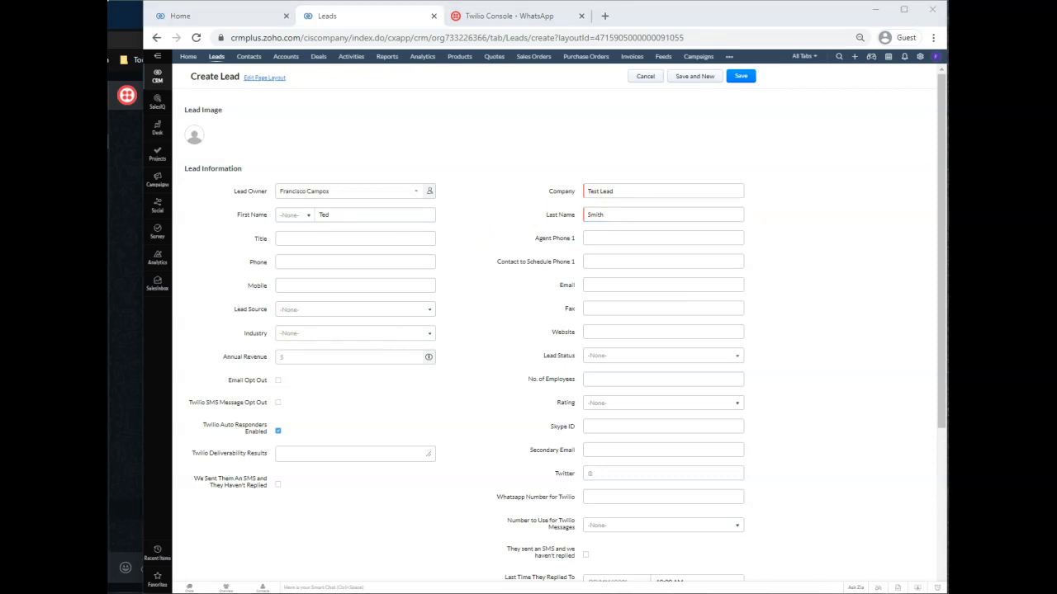
pyautogui.click(306, 285)
pyautogui.hotkey('ctrl', 'v')
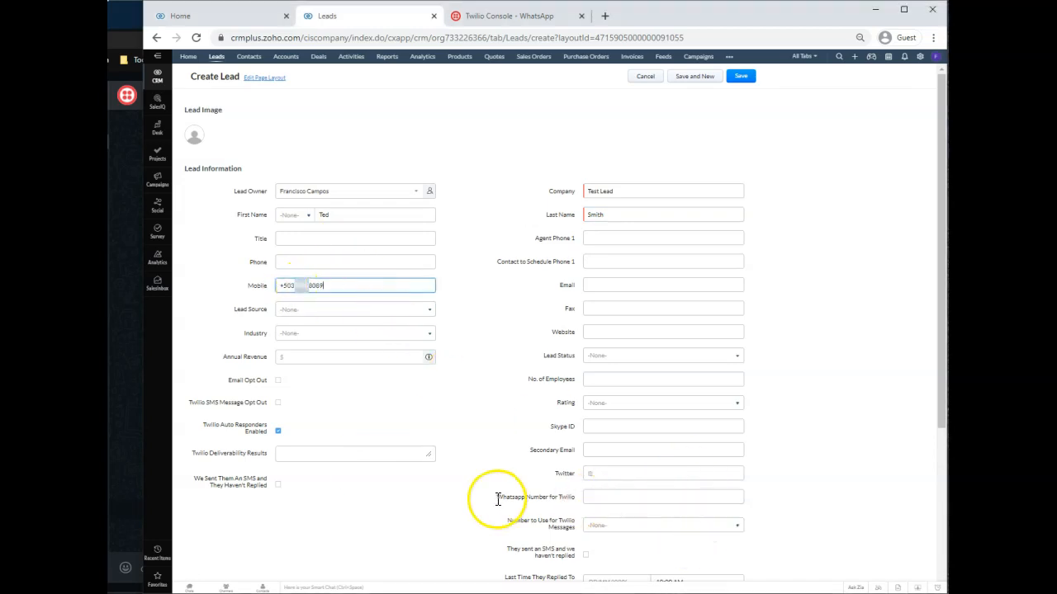
pyautogui.click(603, 497)
pyautogui.hotkey('ctrl', 'v')
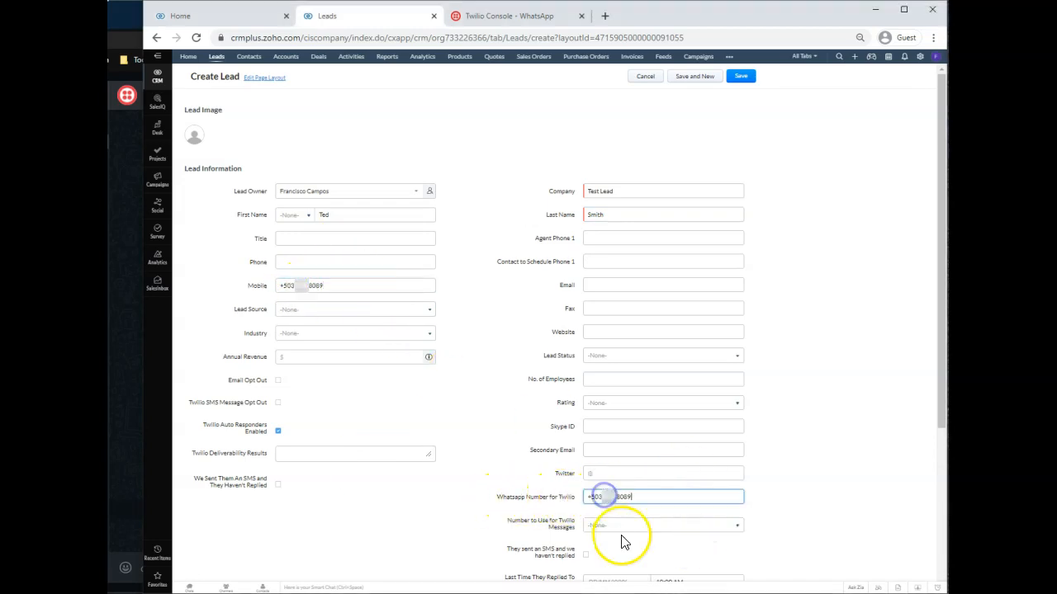
pyautogui.click(617, 528)
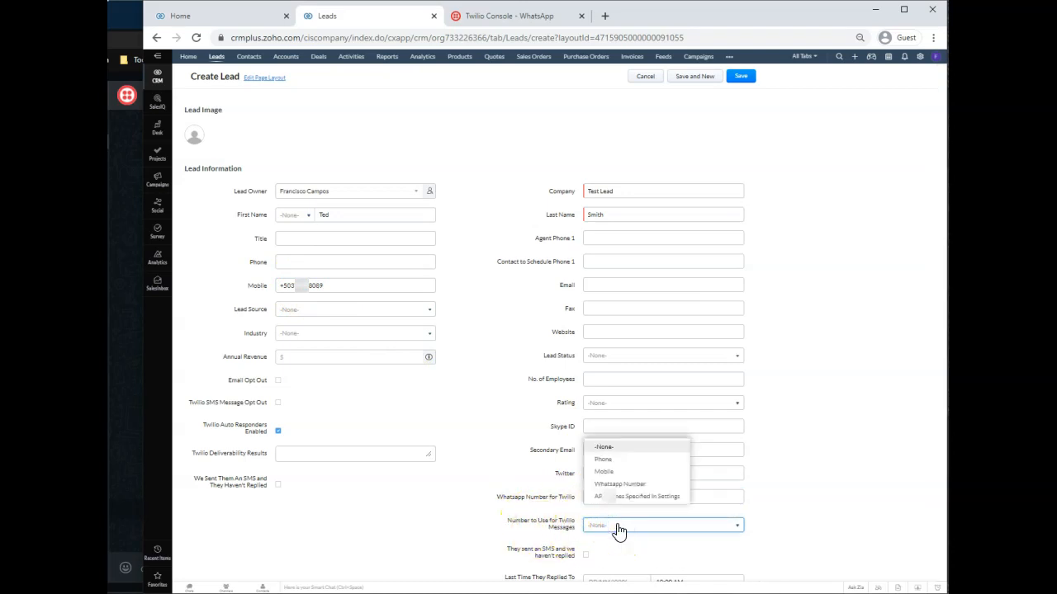
pyautogui.click(615, 483)
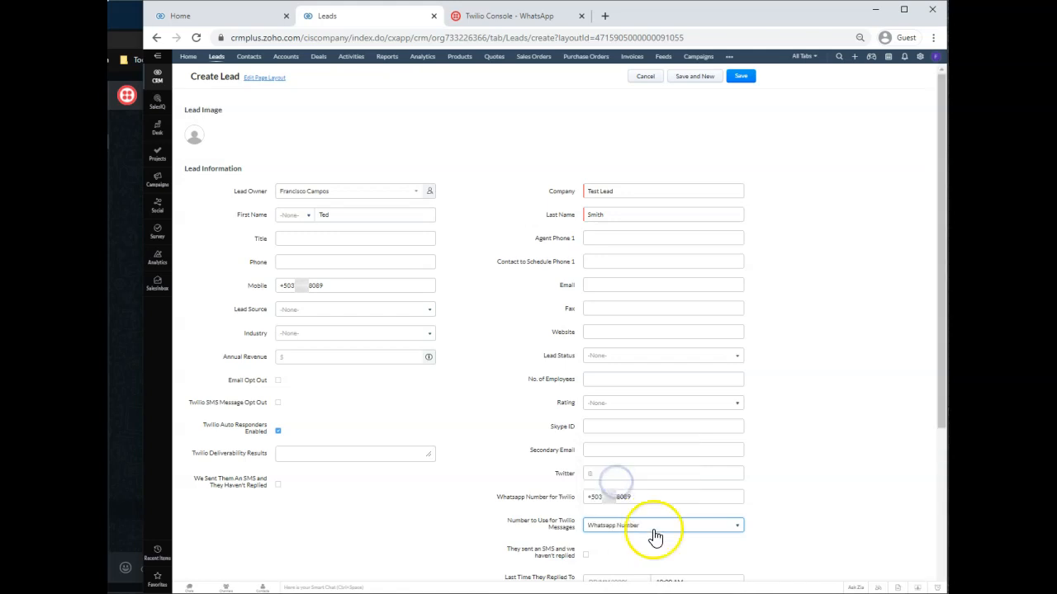
pyautogui.click(738, 78)
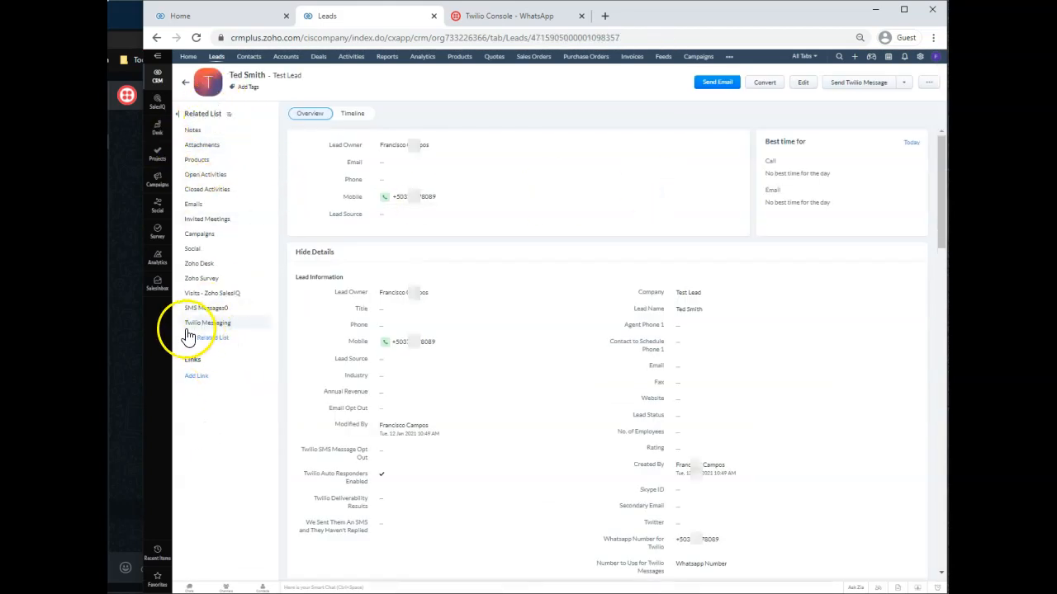
# Open the lead's Twilio Messaging section and set the sender to the Default Twilio Number.
pyautogui.click(213, 326)
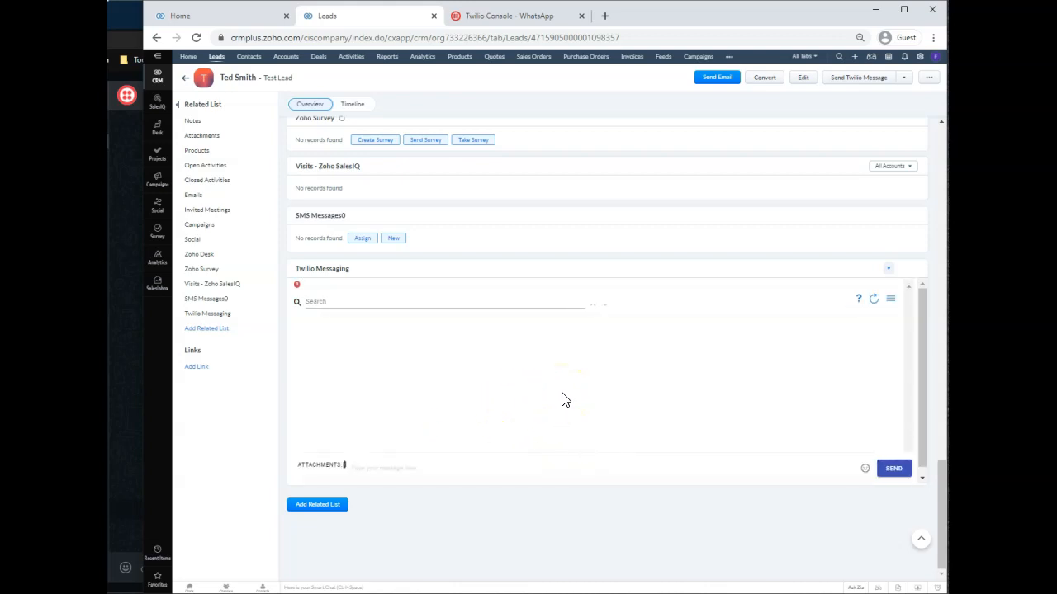
pyautogui.click(891, 300)
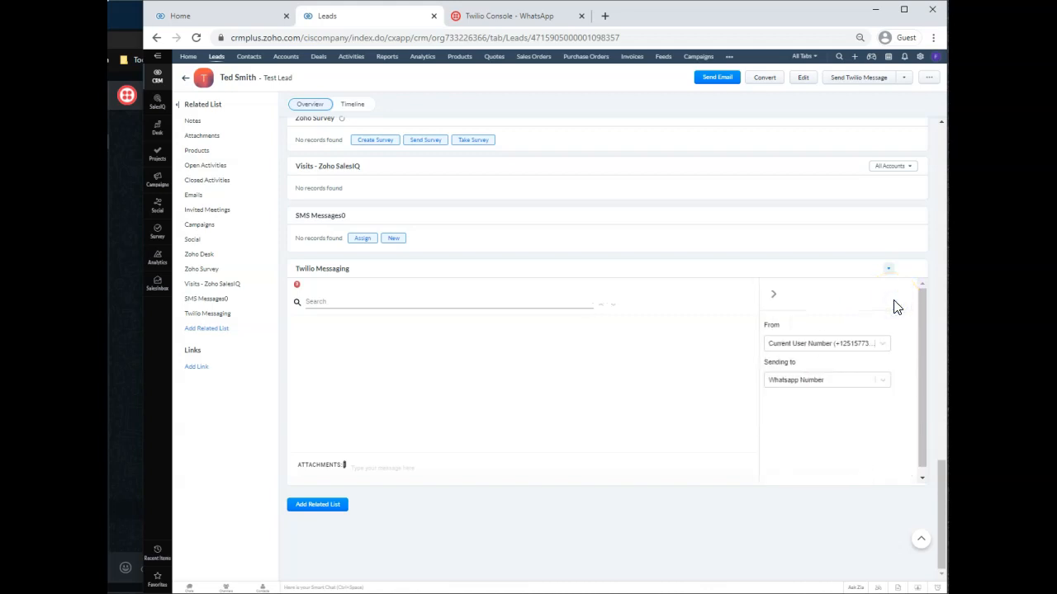
pyautogui.click(856, 345)
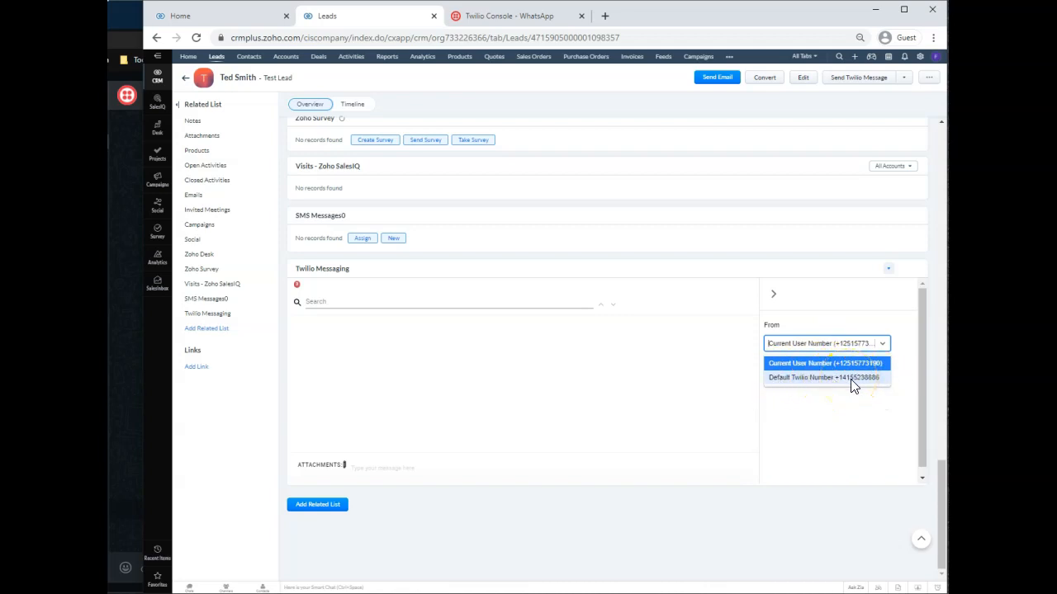
pyautogui.click(850, 379)
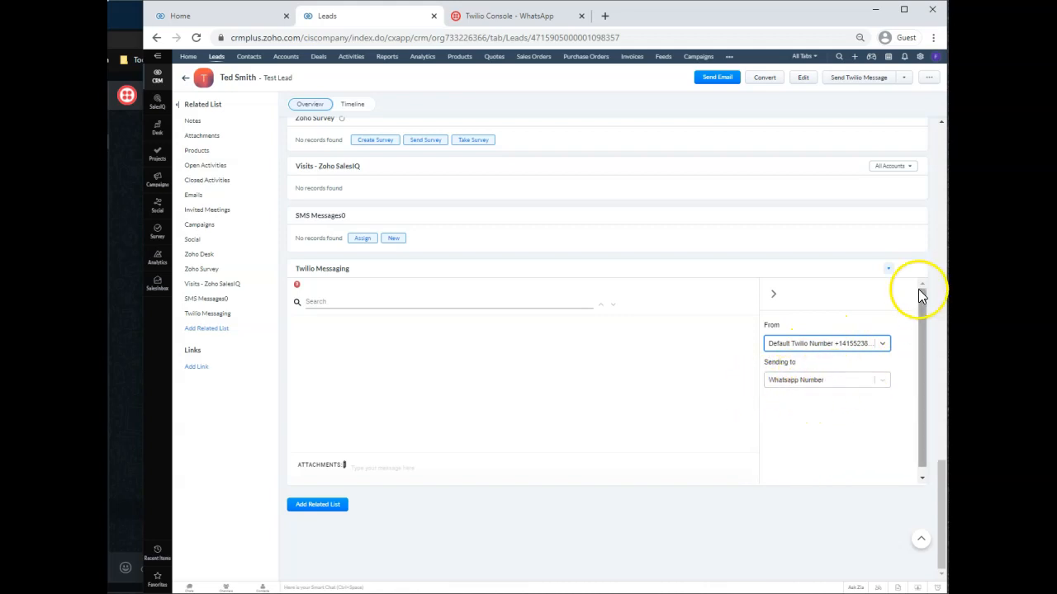
pyautogui.click(771, 295)
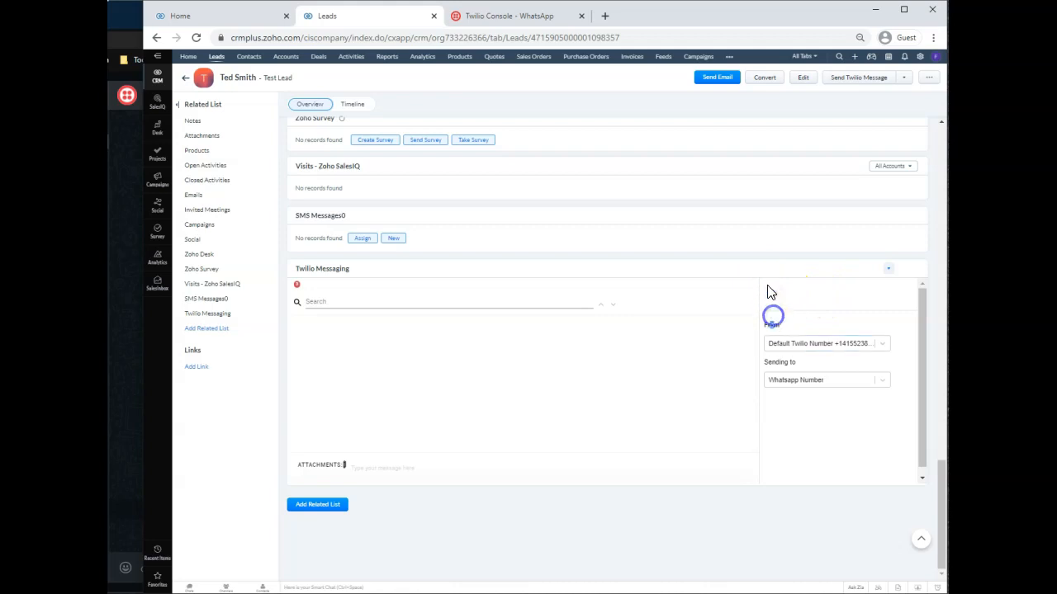
# Send the lead a message greeting them by first name and asking "did you get this message?".
pyautogui.click(406, 465)
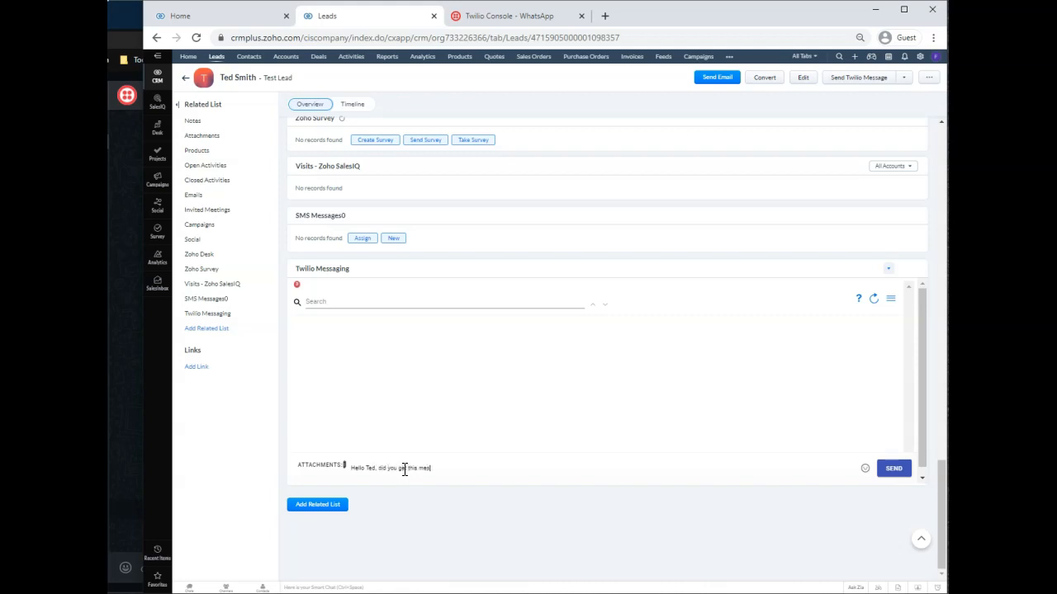
pyautogui.click(896, 471)
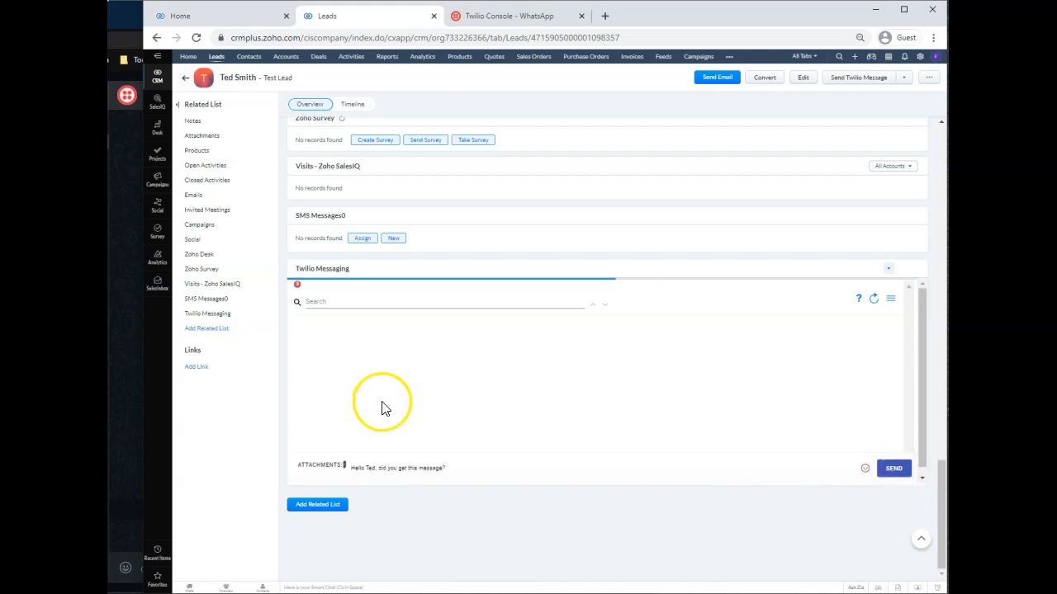
pyautogui.click(672, 406)
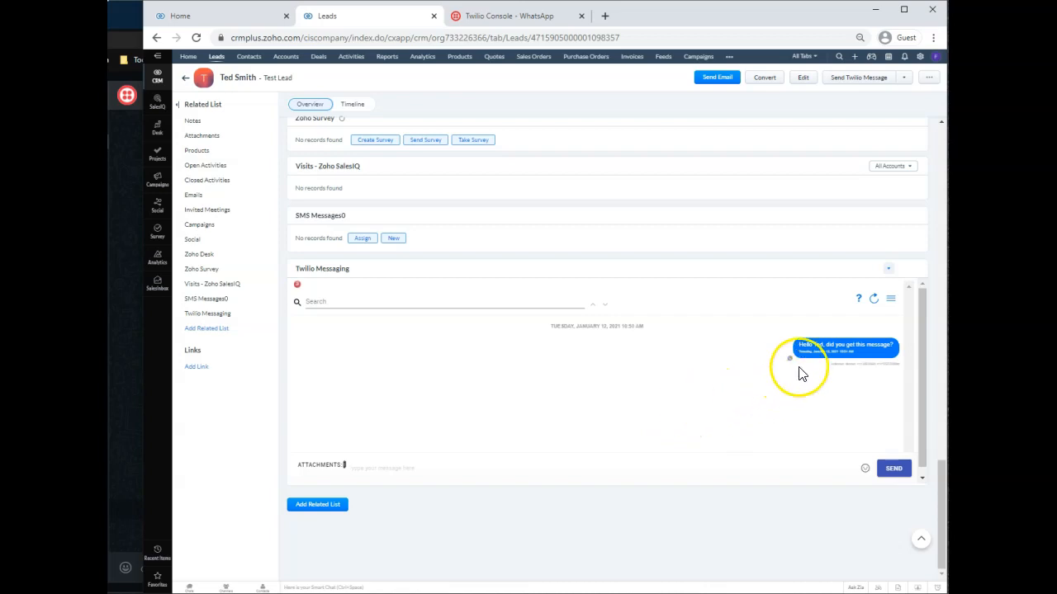
# Reply "Yes I did, can you send me a smiley face?" from the WhatsApp chat and refresh the lead's conversation in Zoho CRM.
pyautogui.click(131, 345)
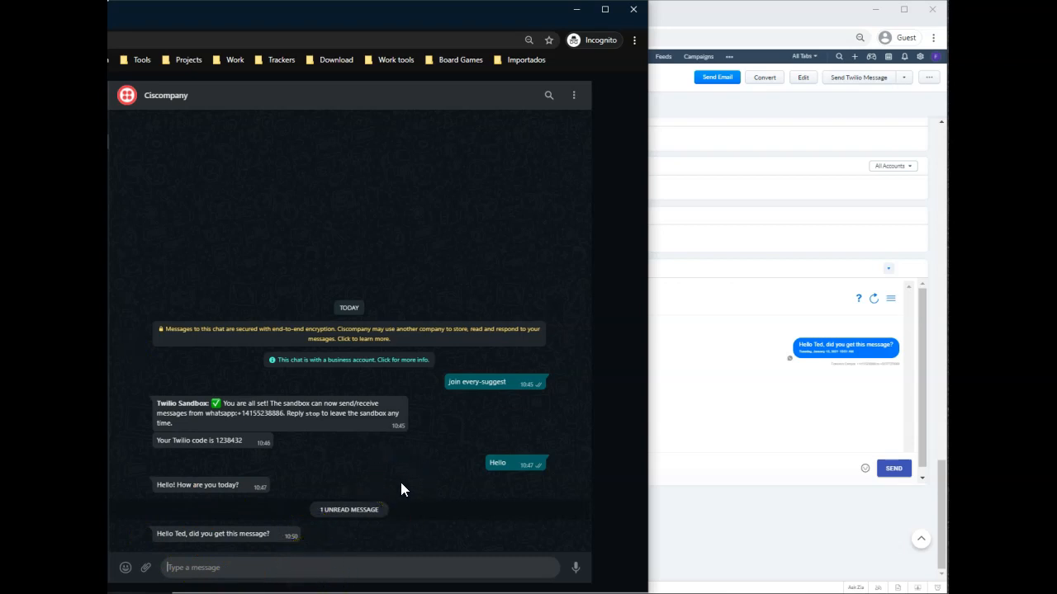
pyautogui.write('an you send me a smiley face?')
pyautogui.click(479, 559)
pyautogui.click(574, 568)
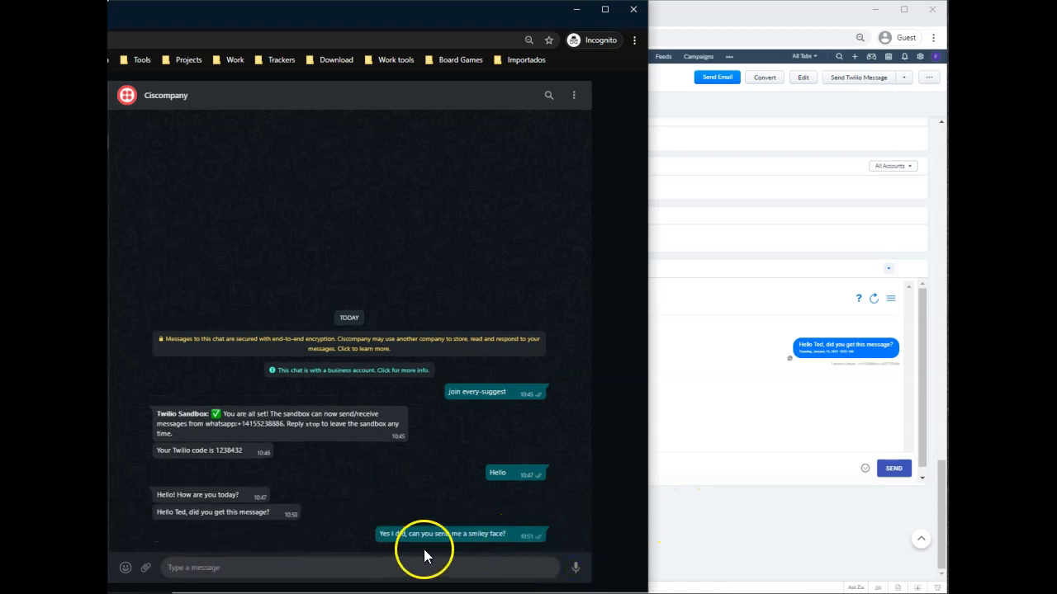
pyautogui.click(655, 542)
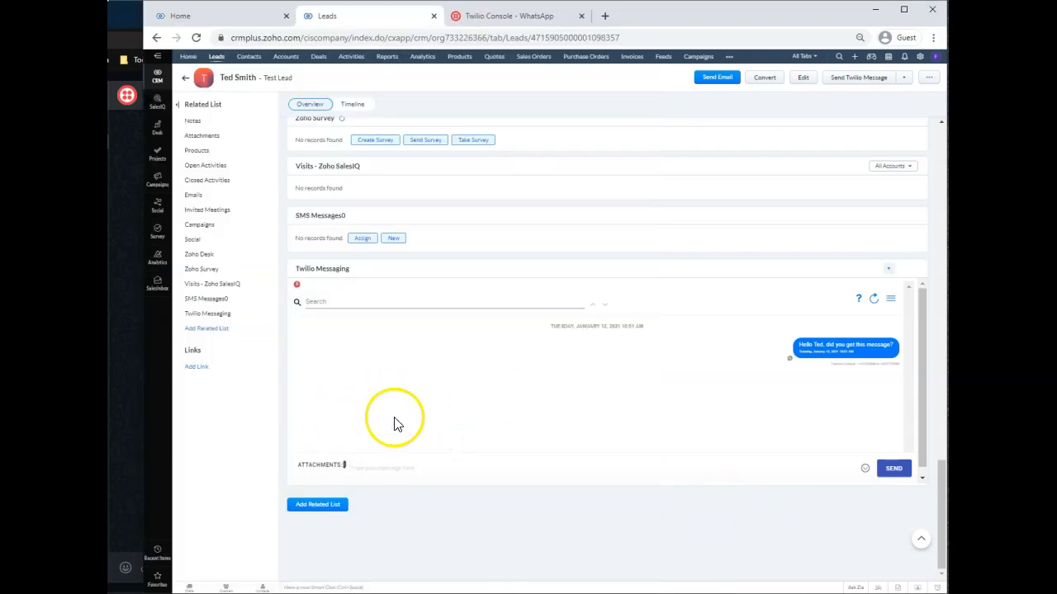
pyautogui.click(874, 300)
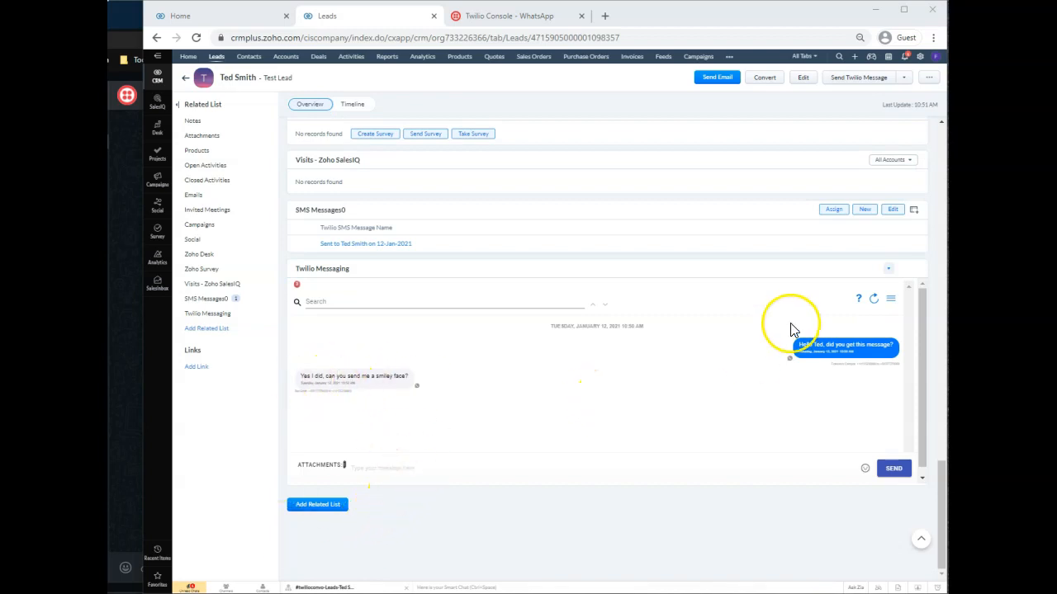
# Attach Smile.png from the Imágenes guardadas folder and send it to the lead with the text "Yes, here you go".
pyautogui.click(344, 466)
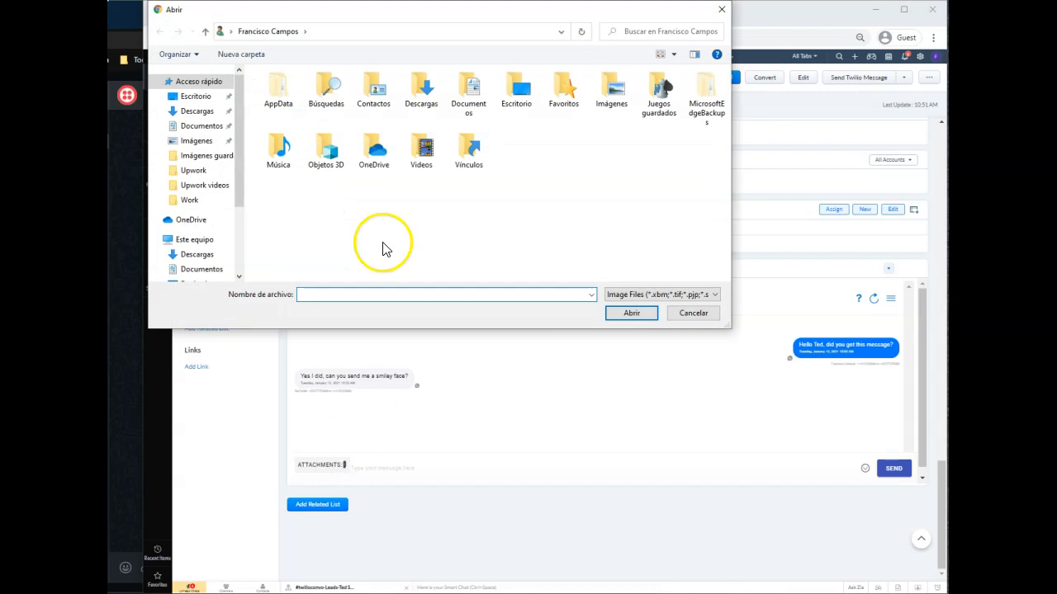
pyautogui.click(200, 146)
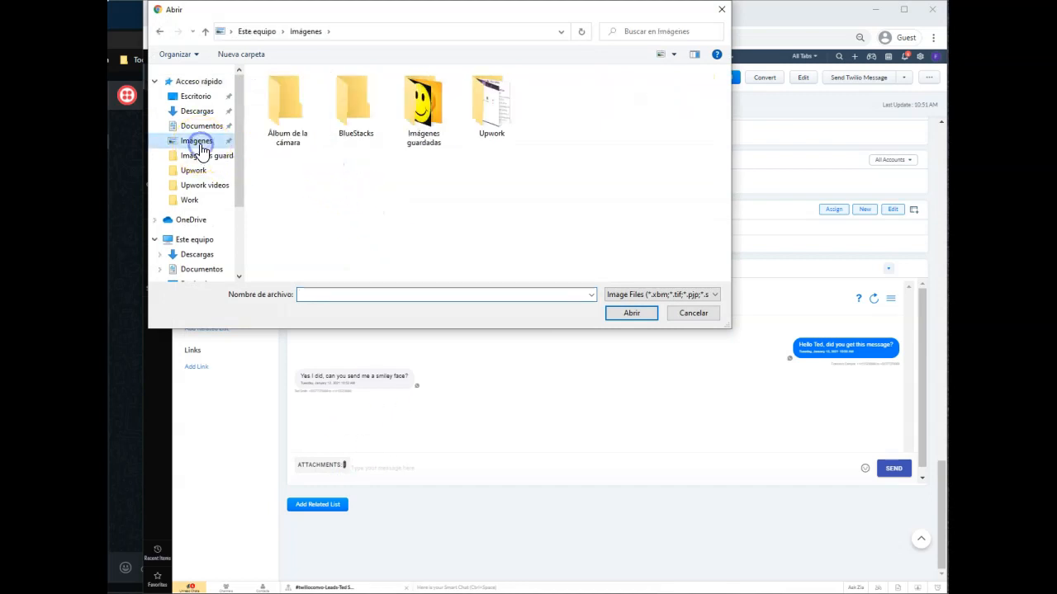
pyautogui.doubleClick(434, 137)
pyautogui.click(355, 106)
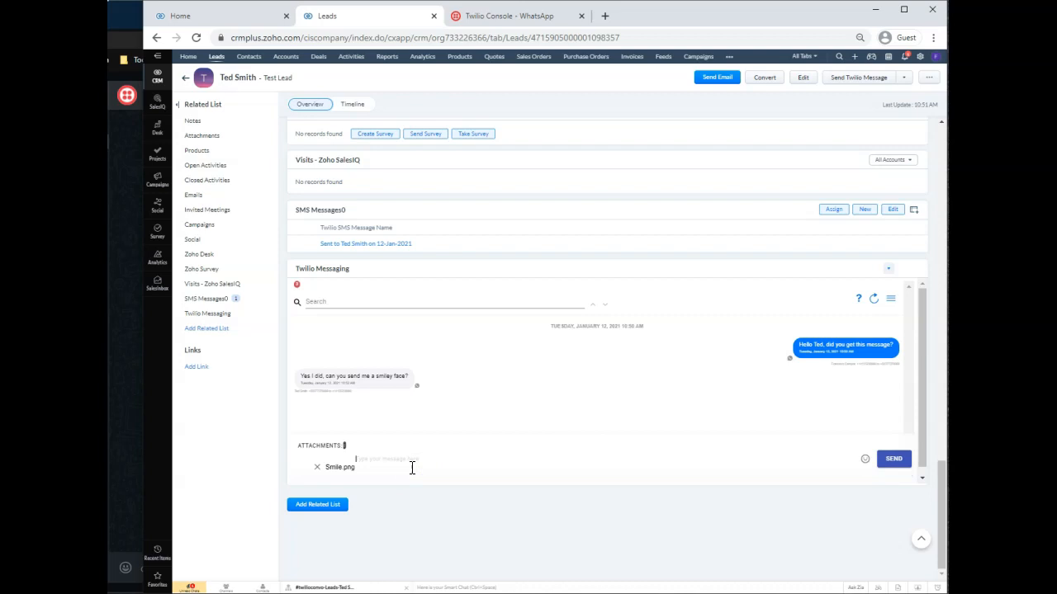
pyautogui.click(894, 456)
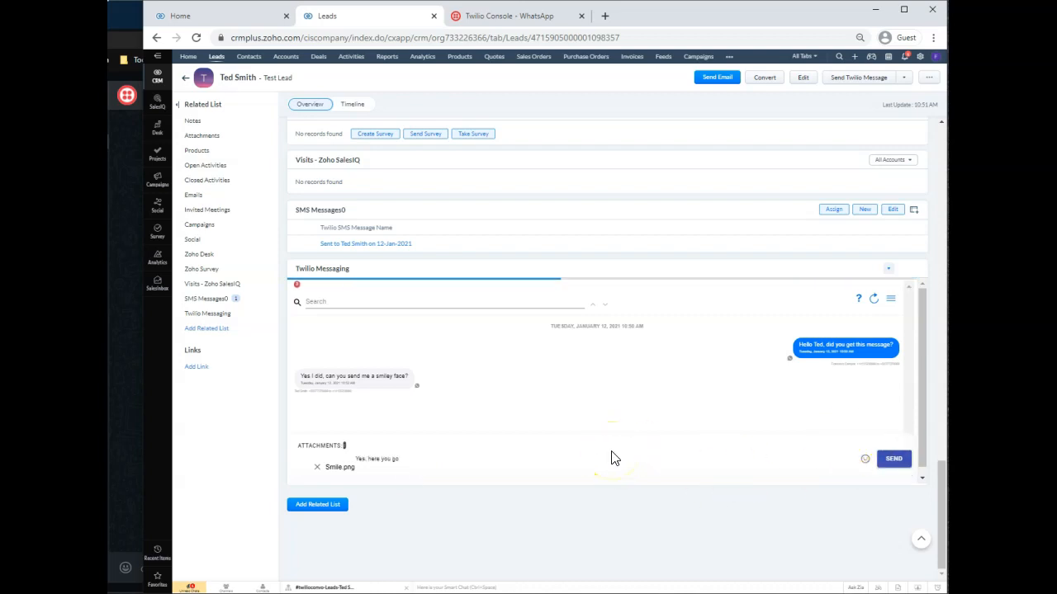
# Check in the WhatsApp chat that the smiley image and its text arrive, and return to the lead in Zoho CRM.
pyautogui.click(844, 409)
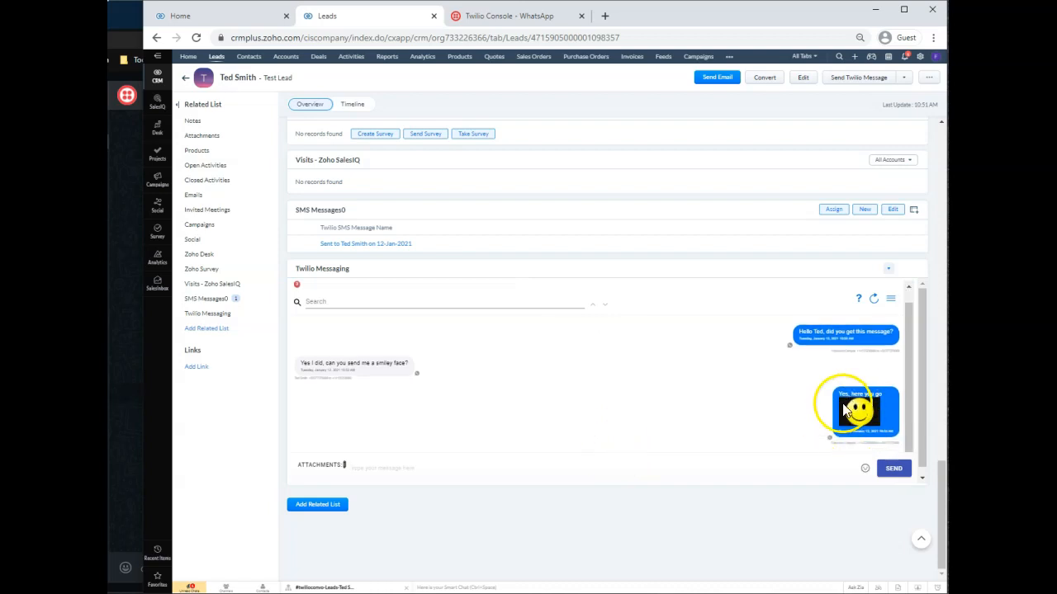
pyautogui.click(123, 398)
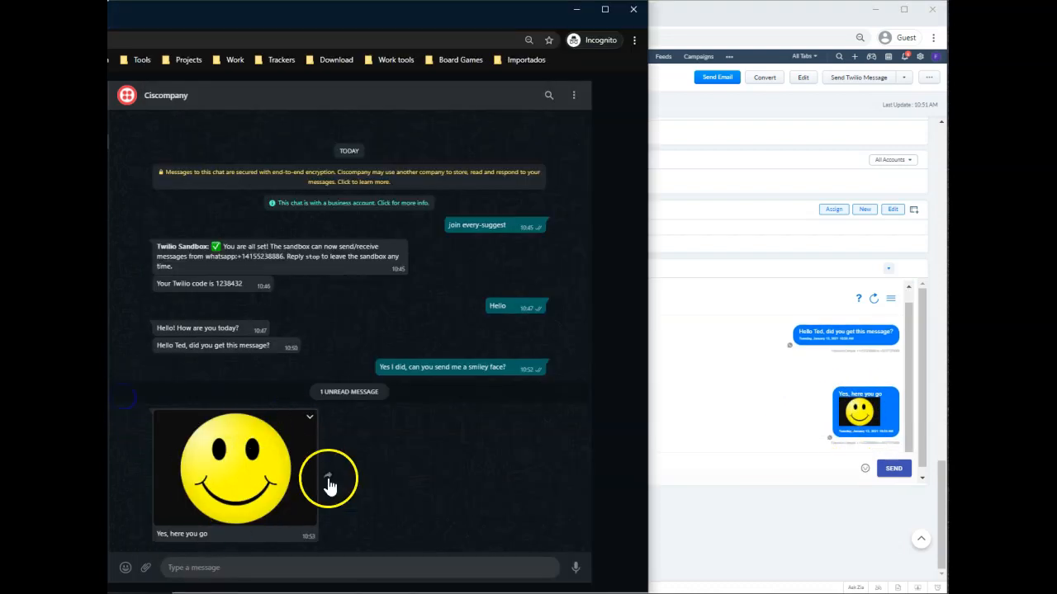
pyautogui.click(769, 529)
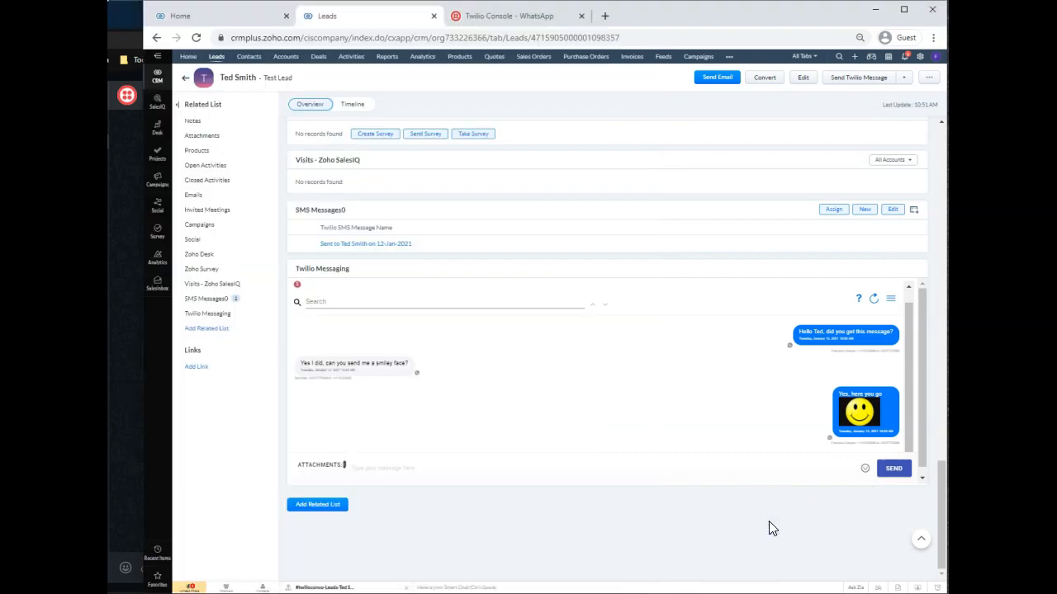